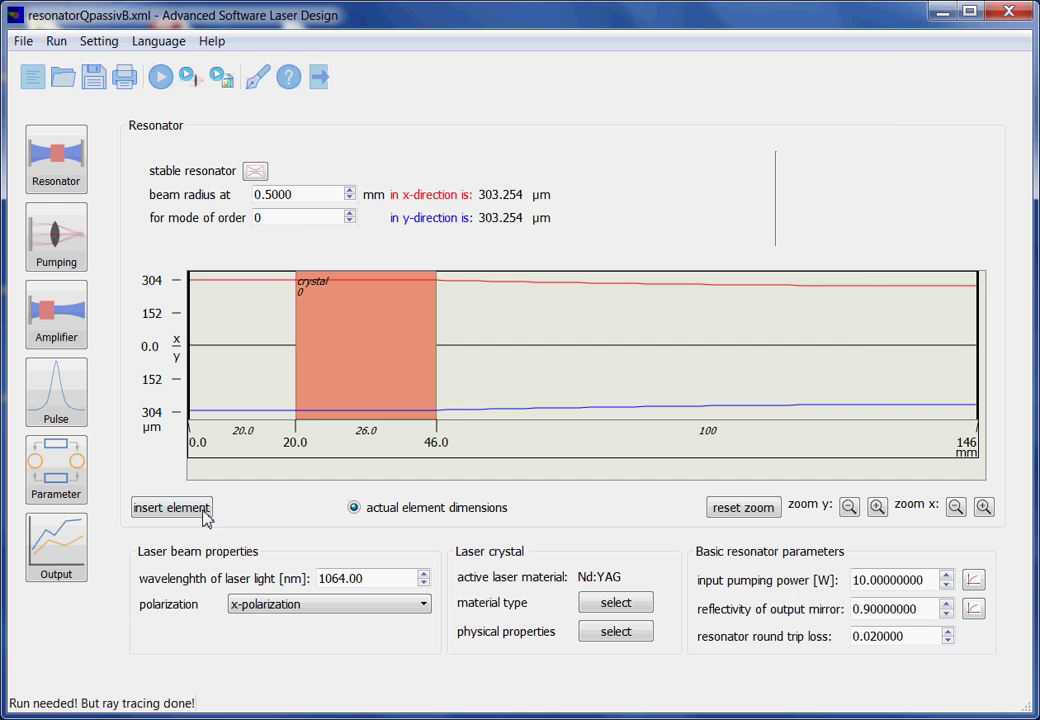
Step: Examine the laser crystal's pumping, geometry and doping settings without changing them
{"action": "left_click", "coordinate": [205, 510]}
{"action": "left_click", "coordinate": [367, 362]}
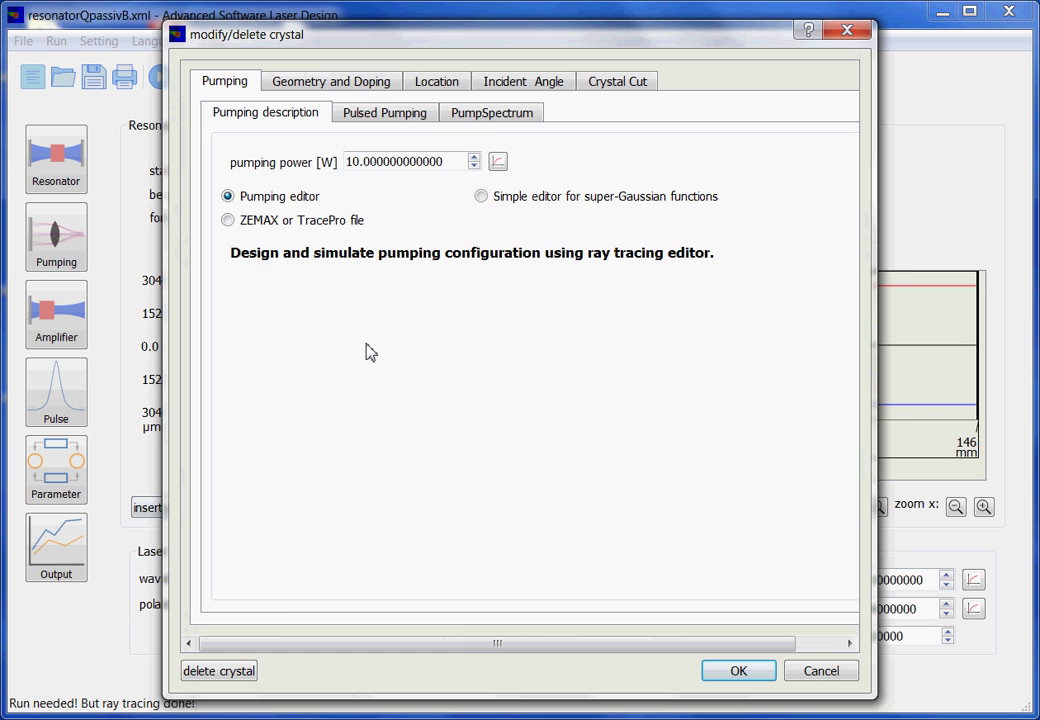
{"action": "left_click", "coordinate": [345, 82]}
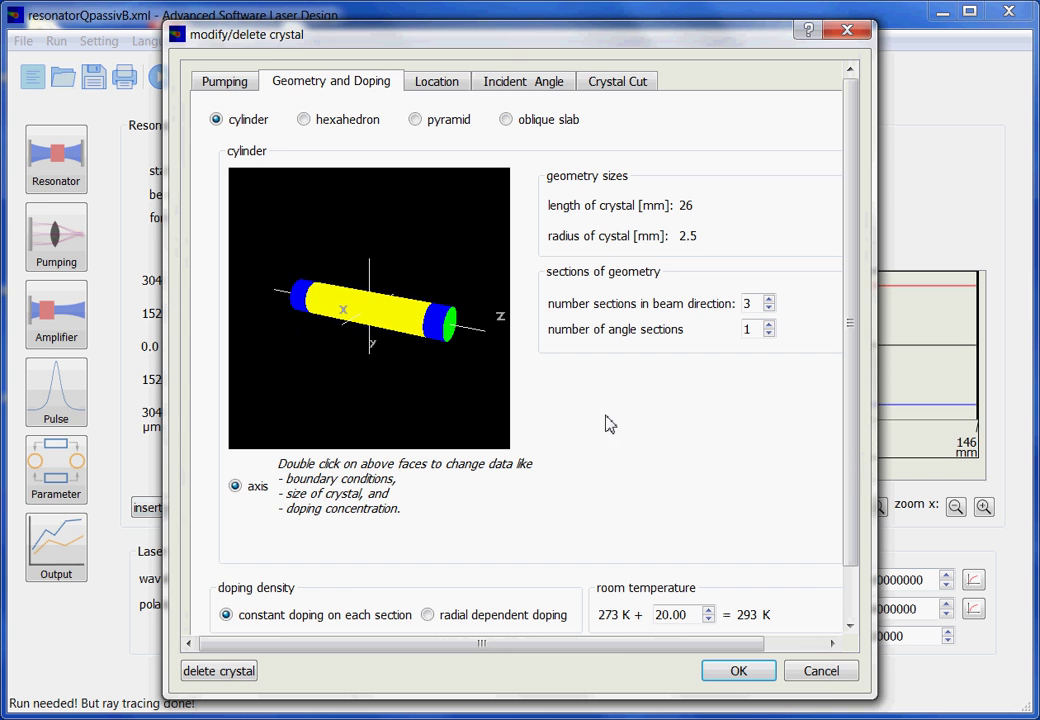
{"action": "left_click", "coordinate": [822, 672]}
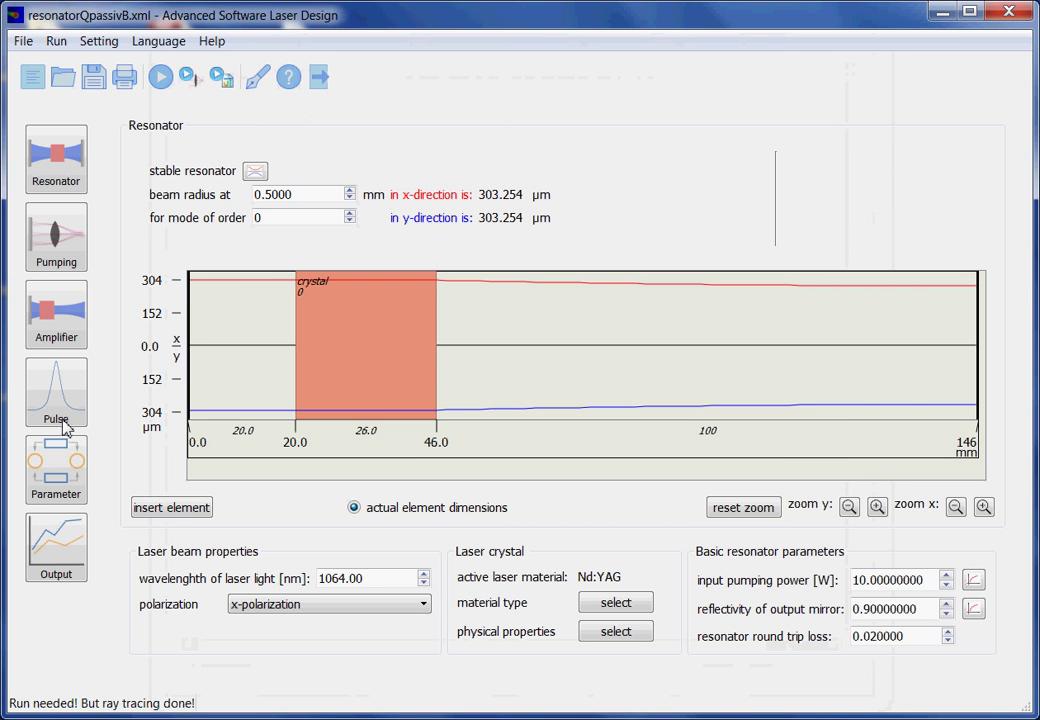
Step: Insert a non-composite passive Q-switch into the resonator at location 50 mm
{"action": "left_click", "coordinate": [192, 512]}
{"action": "left_click", "coordinate": [441, 166]}
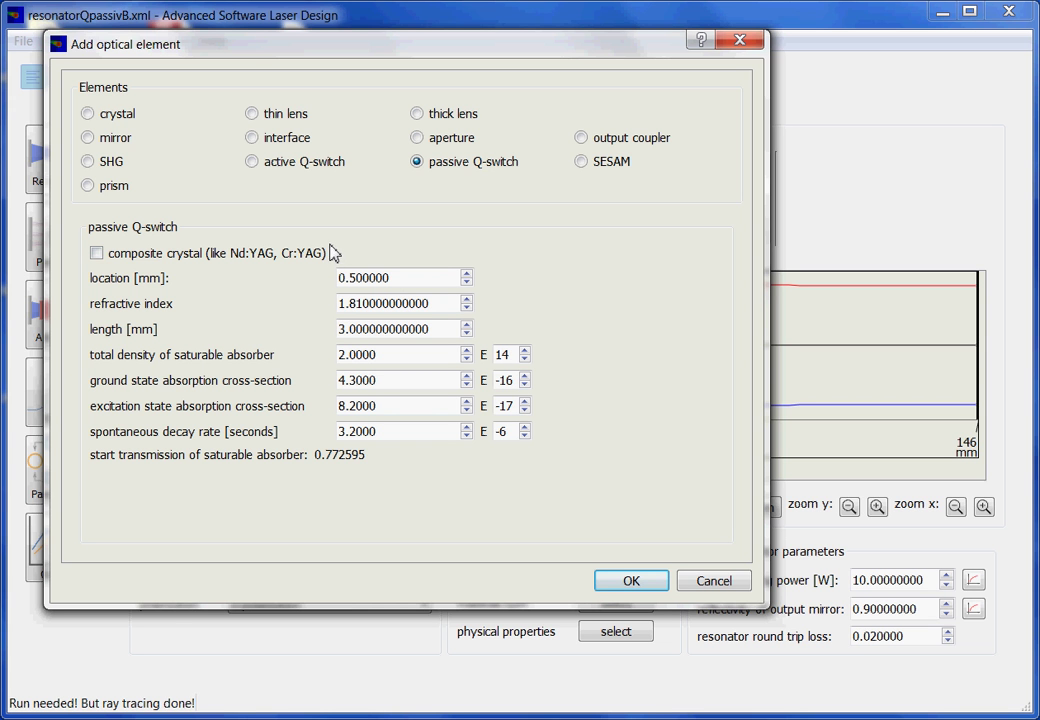
{"action": "left_click", "coordinate": [99, 255]}
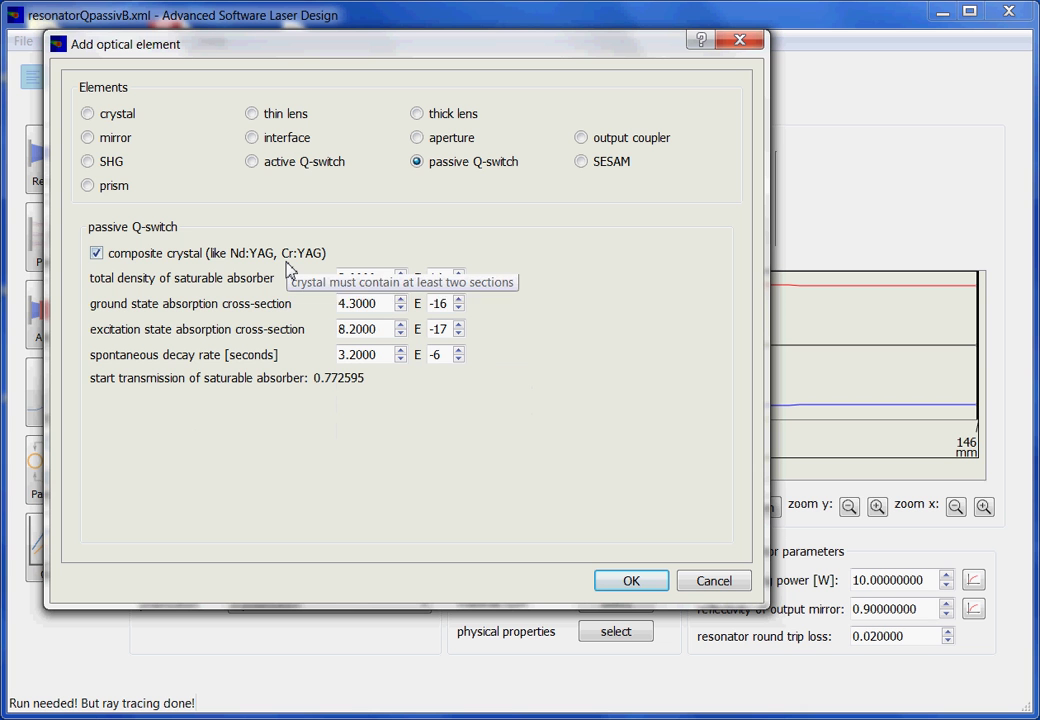
{"action": "left_click", "coordinate": [97, 254]}
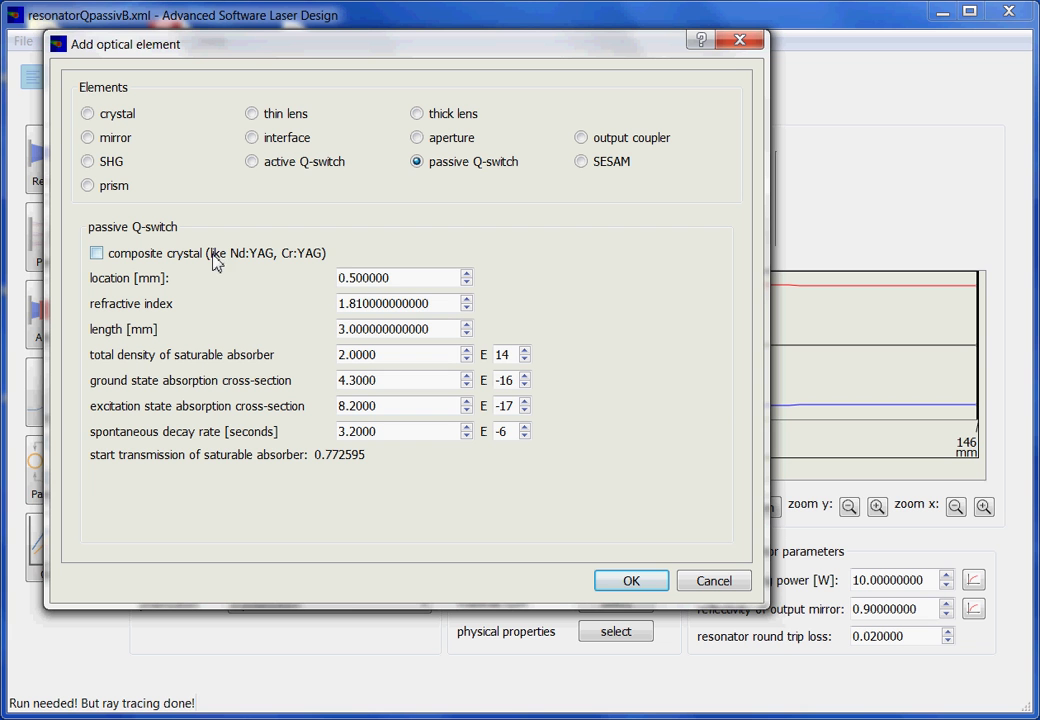
{"action": "double_click", "coordinate": [398, 278]}
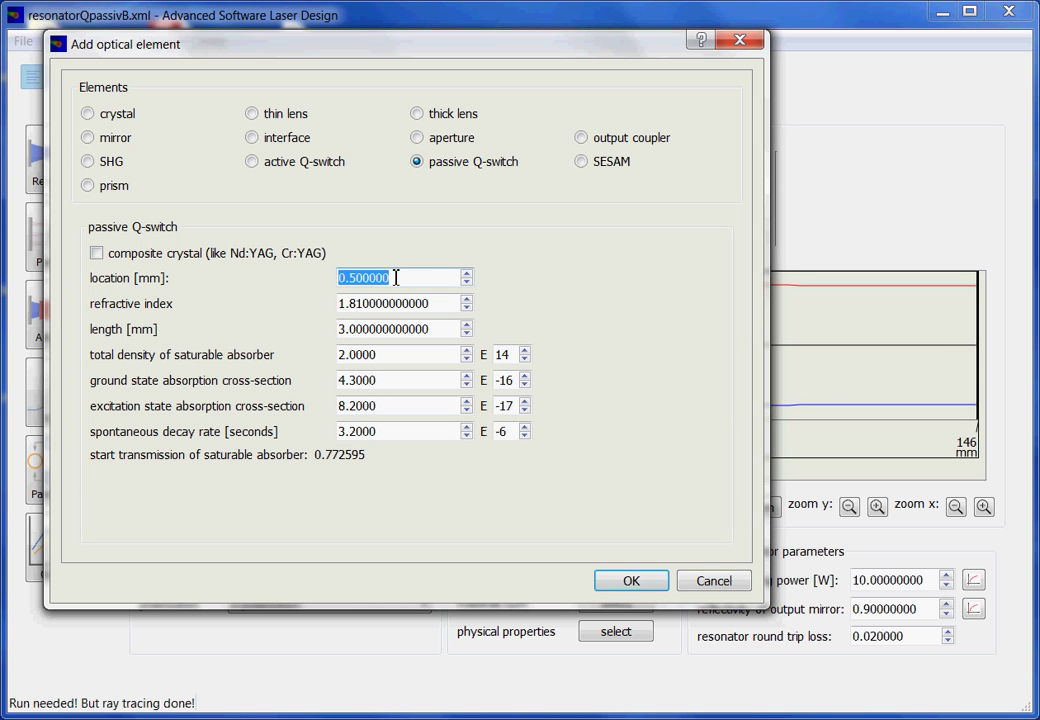
{"action": "type", "text": "50"}
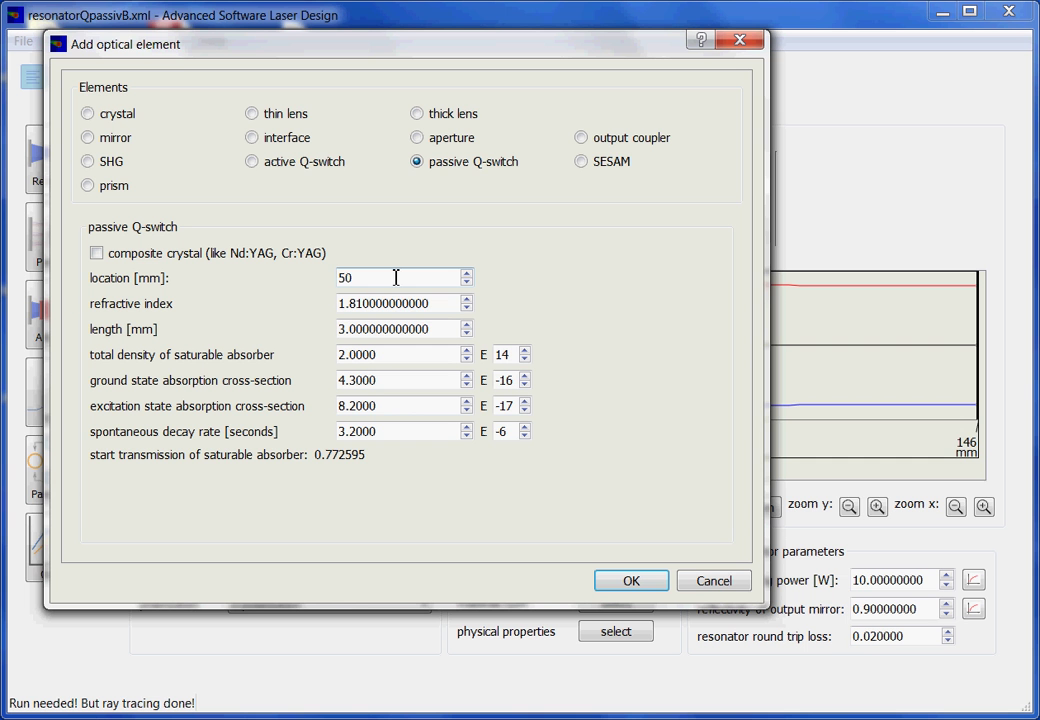
{"action": "left_click", "coordinate": [645, 583]}
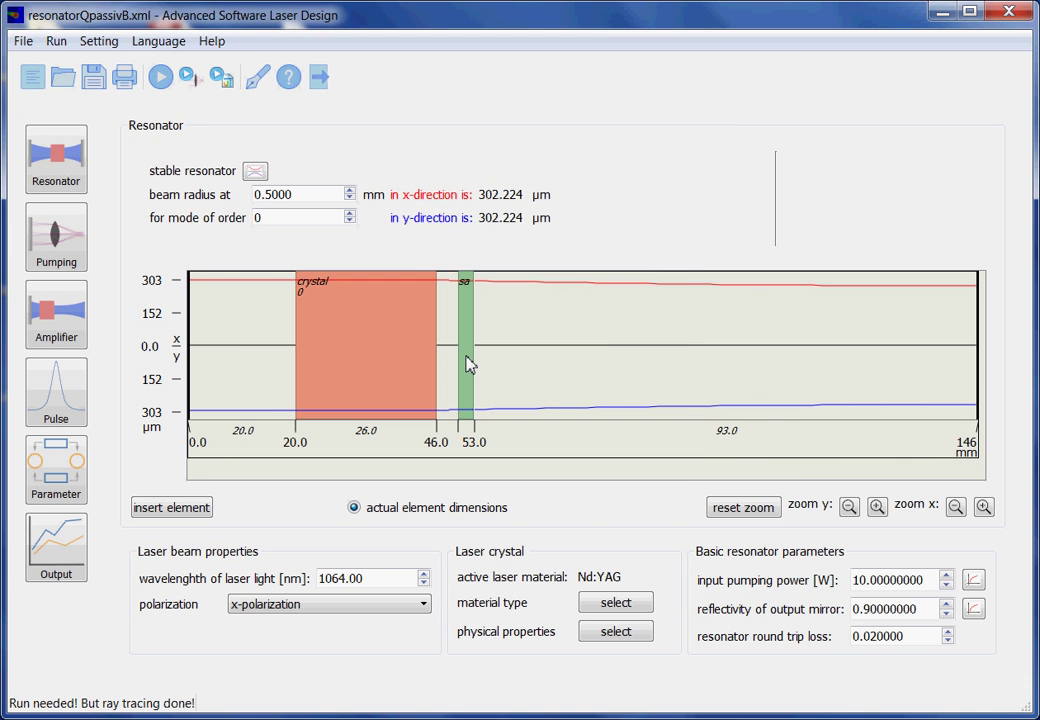
Step: Review the physical parameters of the inserted passive Q-switch
{"action": "double_click", "coordinate": [470, 364]}
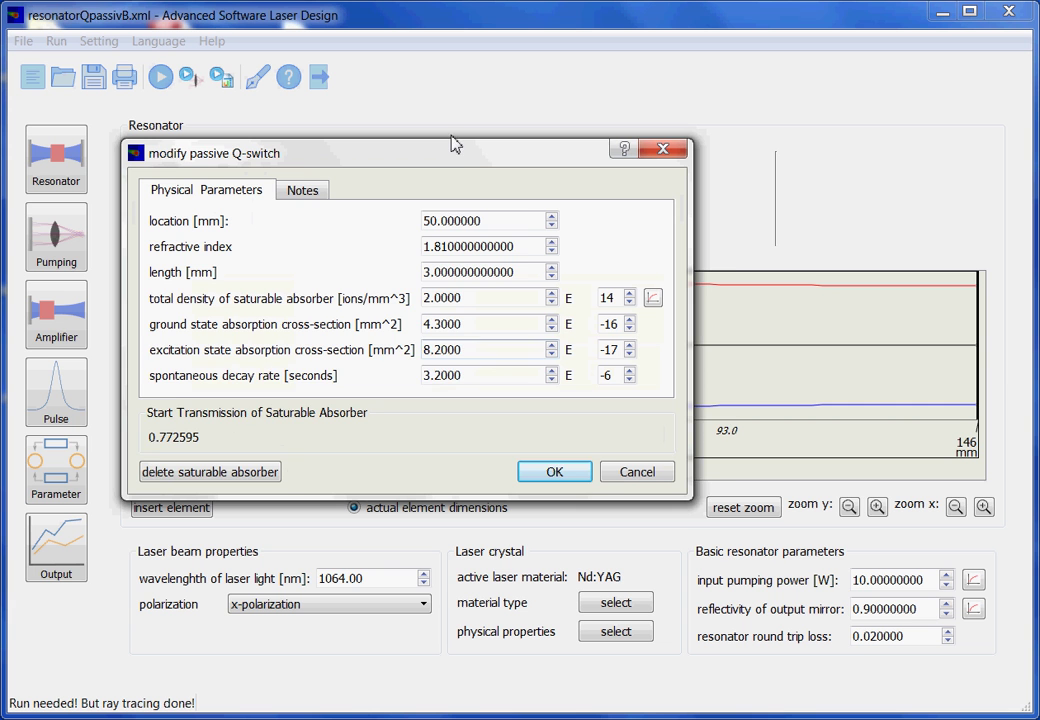
{"action": "left_click_drag", "start_coordinate": [459, 165], "coordinate": [484, 163]}
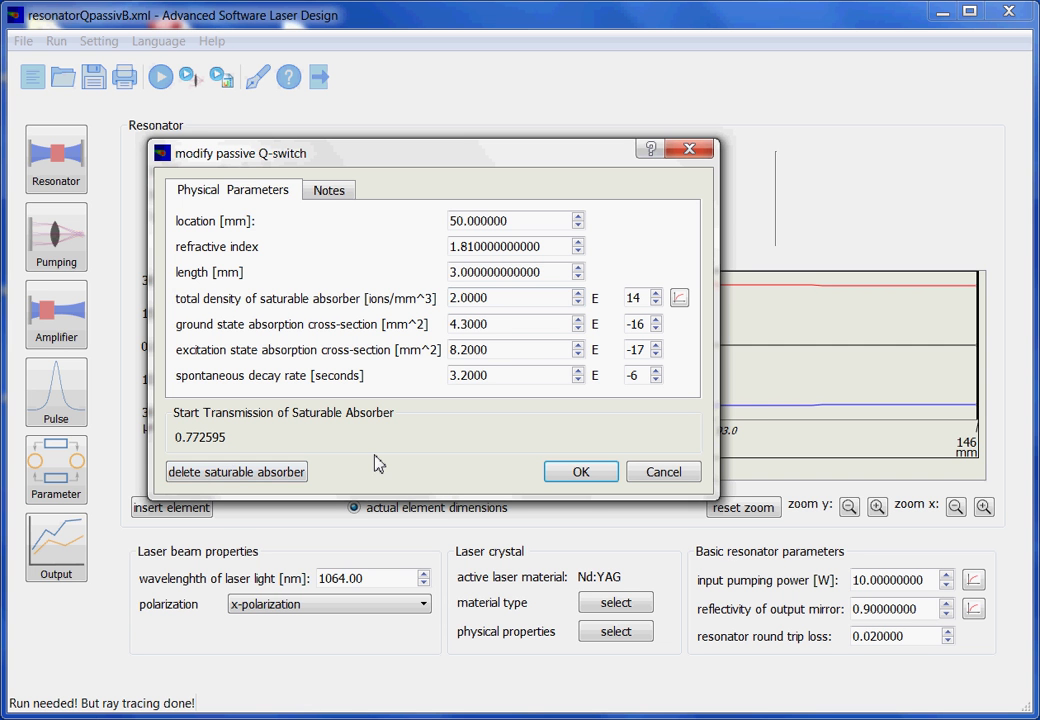
{"action": "left_click", "coordinate": [578, 473]}
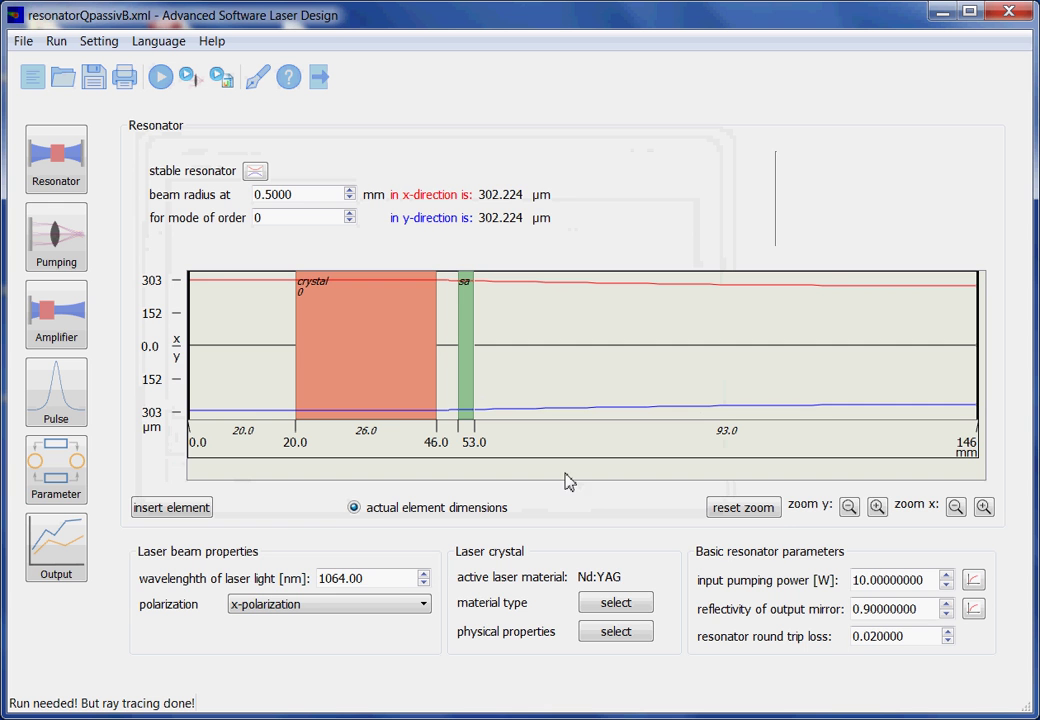
Step: Review the crystal and saturable absorber grid discretization of the Gauss mode calculation
{"action": "left_click", "coordinate": [78, 484]}
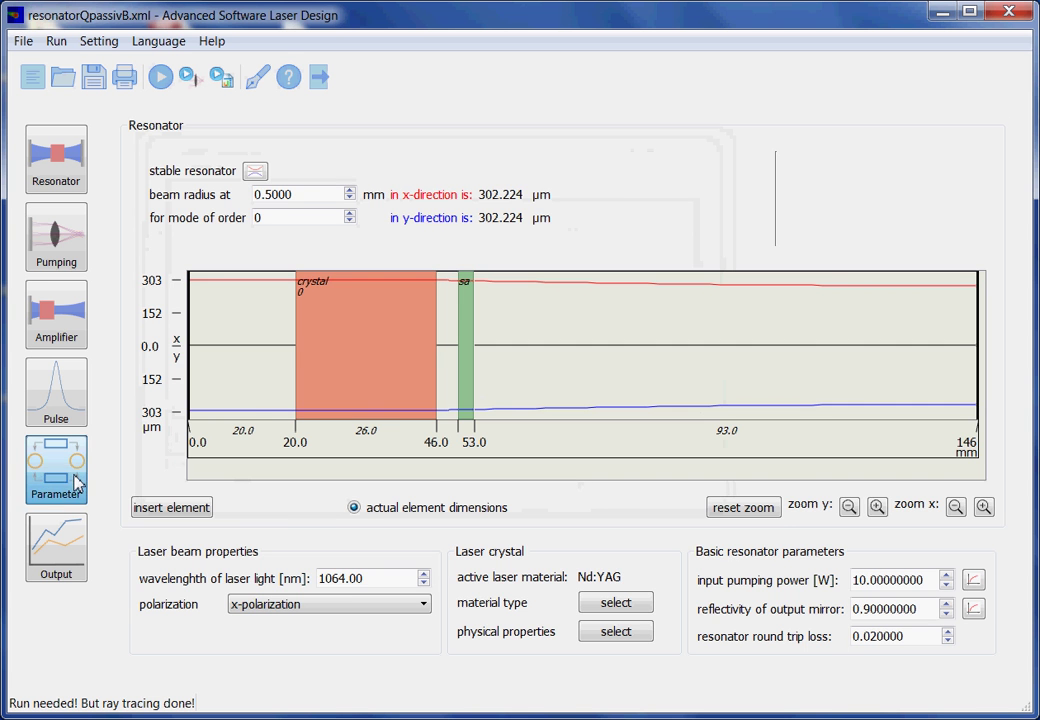
{"action": "left_click", "coordinate": [925, 260]}
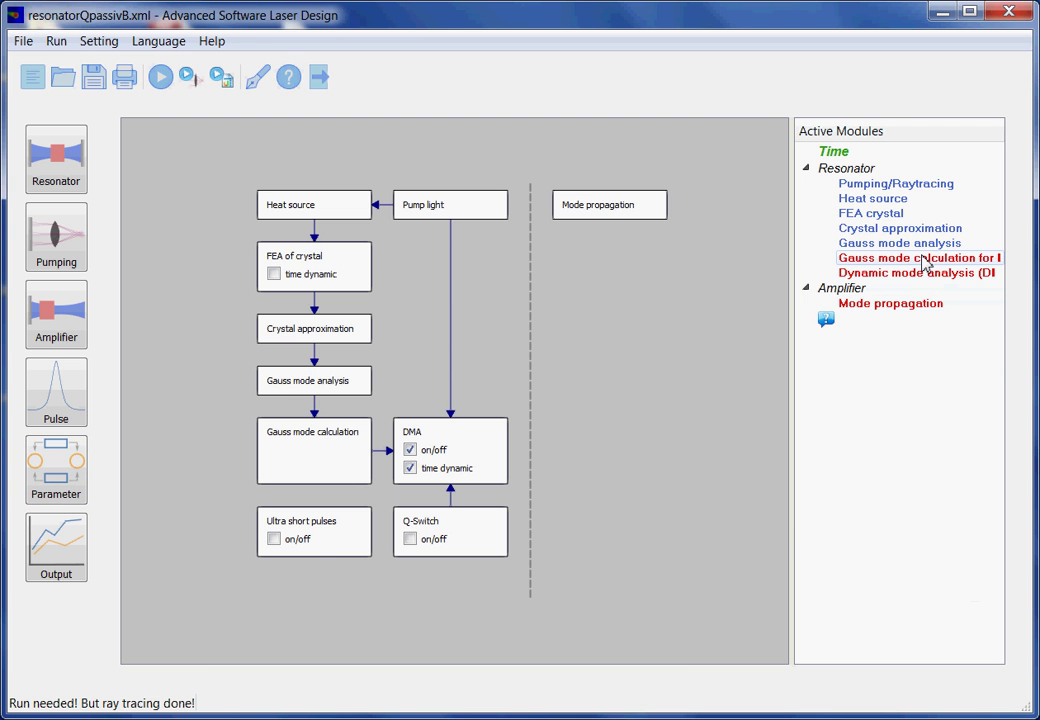
{"action": "double_click", "coordinate": [925, 262]}
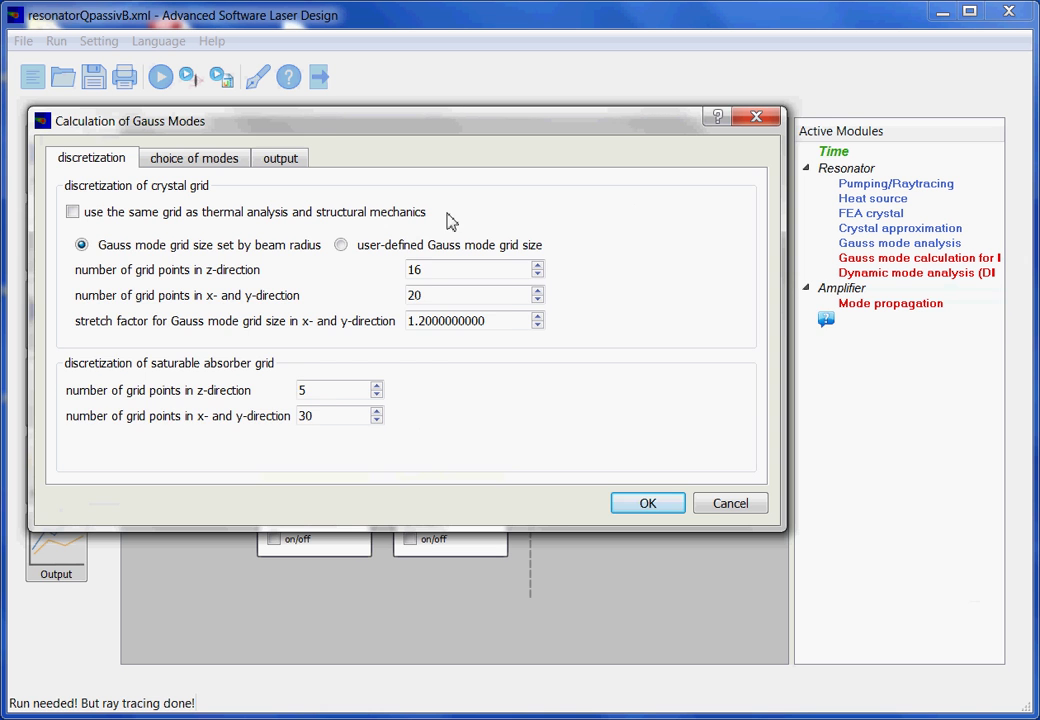
{"action": "left_click_drag", "start_coordinate": [340, 124], "coordinate": [389, 132]}
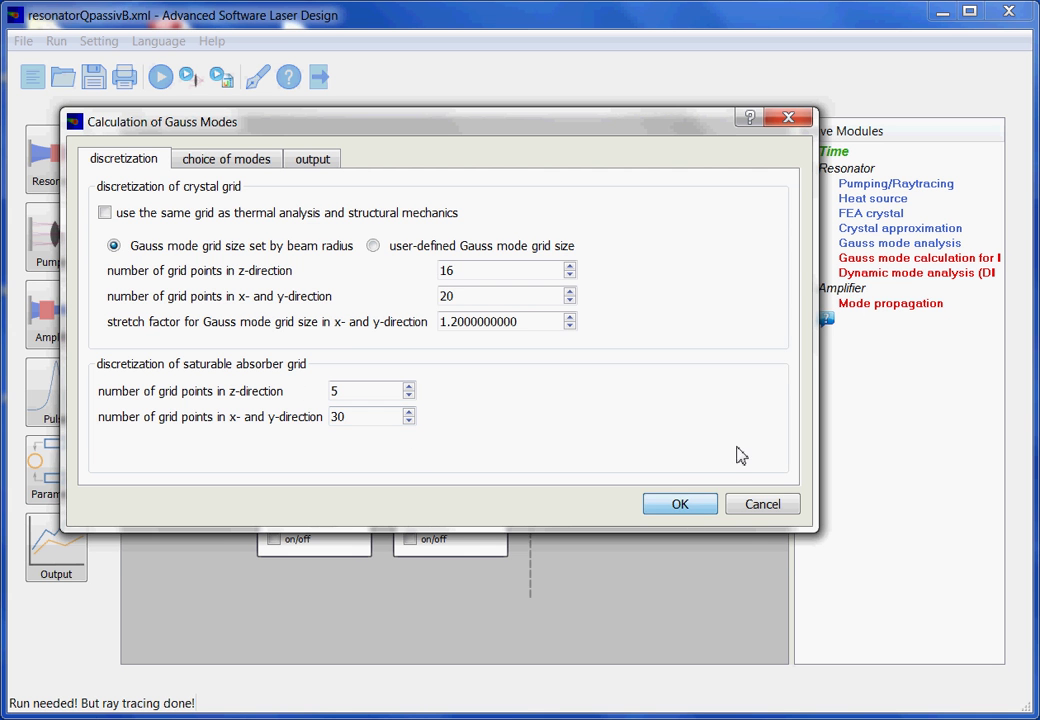
{"action": "left_click", "coordinate": [692, 504]}
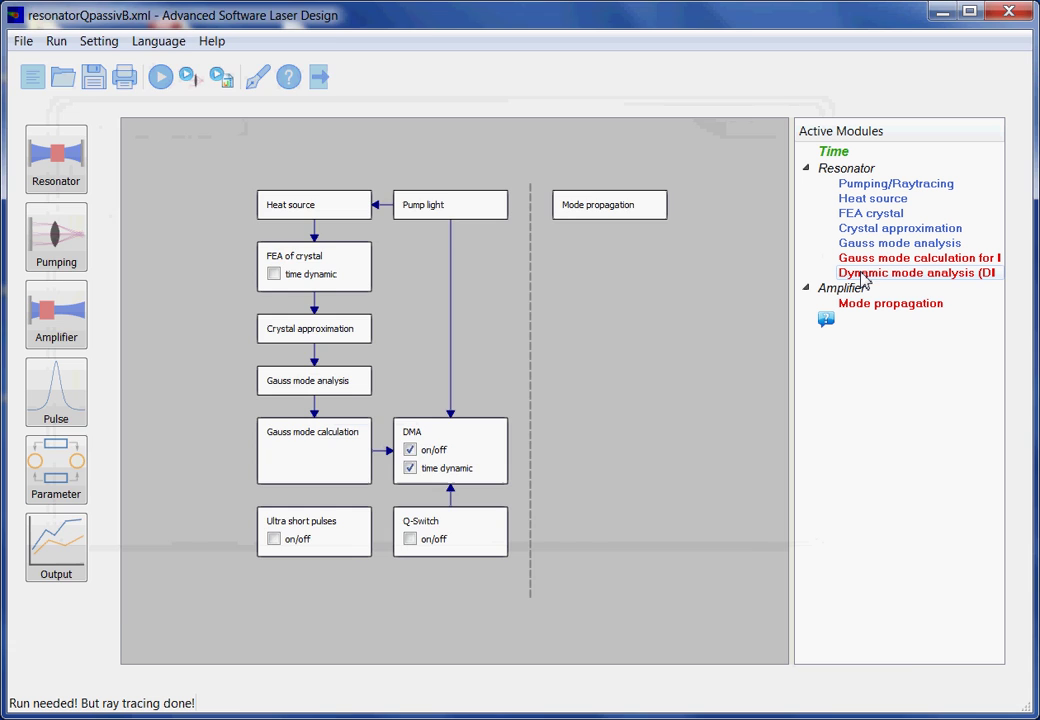
Step: Enable simulation with Q-switch in the Dynamic mode analysis rate equations and switch on the Q-Switch module
{"action": "double_click", "coordinate": [860, 274]}
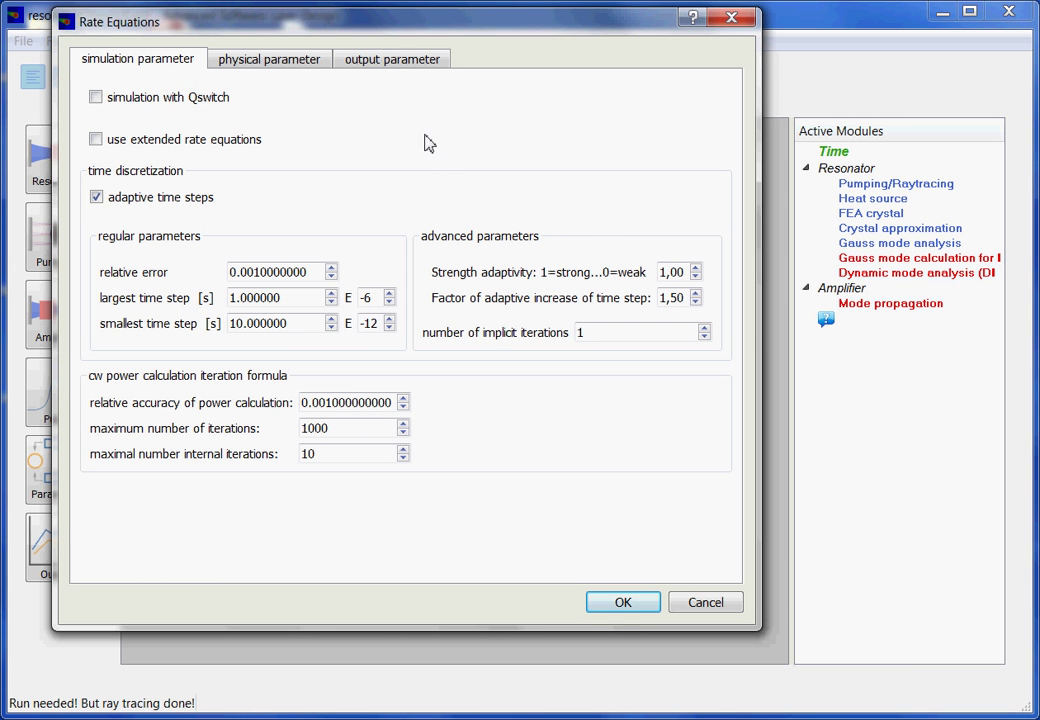
{"action": "left_click", "coordinate": [396, 62]}
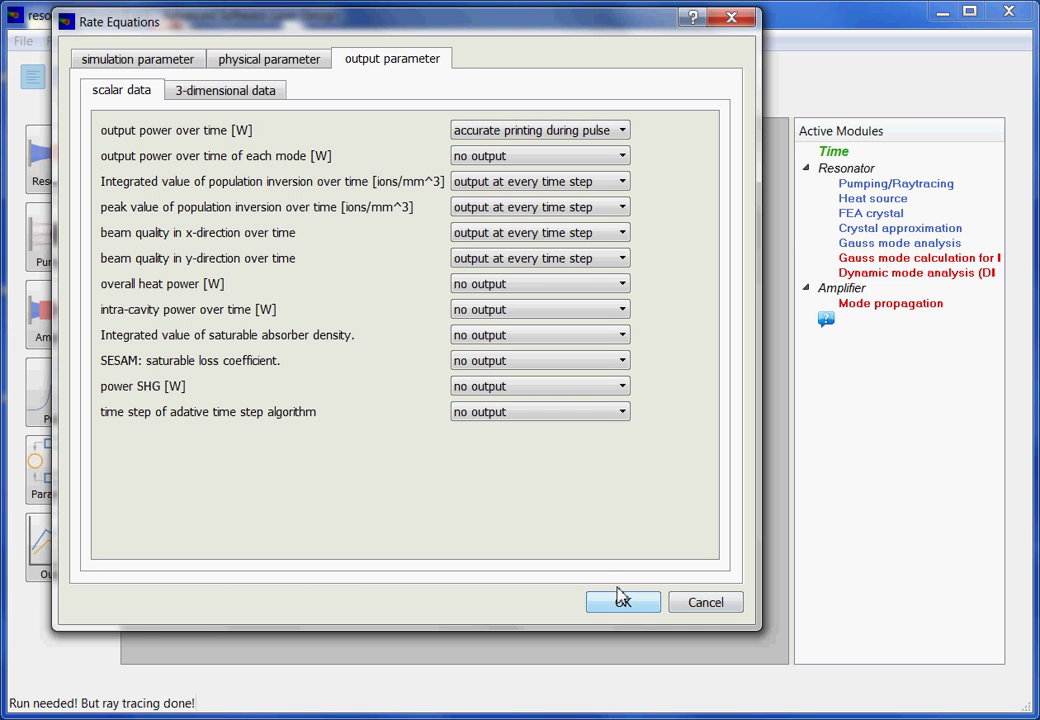
{"action": "left_click", "coordinate": [140, 60]}
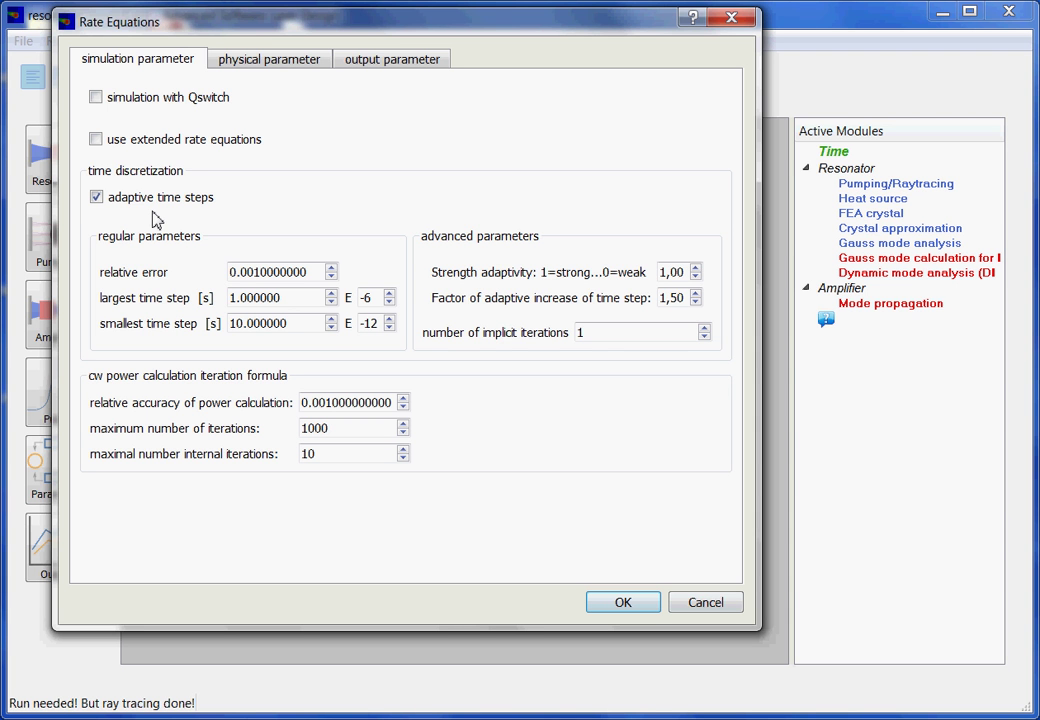
{"action": "left_click", "coordinate": [128, 108]}
{"action": "left_click", "coordinate": [629, 606]}
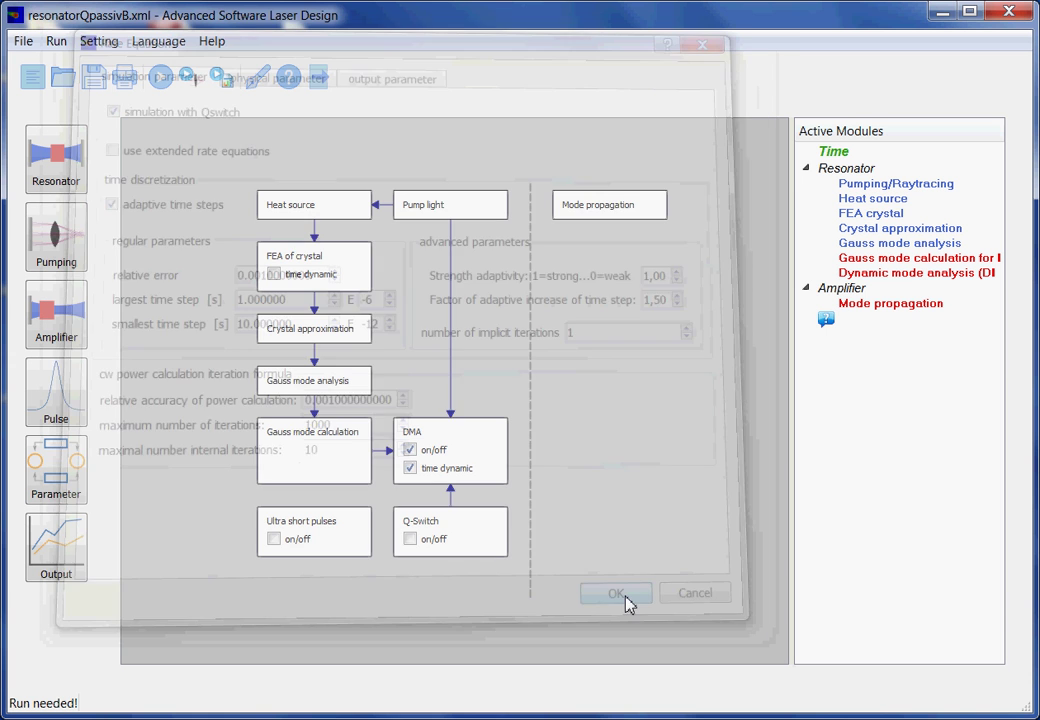
{"action": "left_click", "coordinate": [428, 541]}
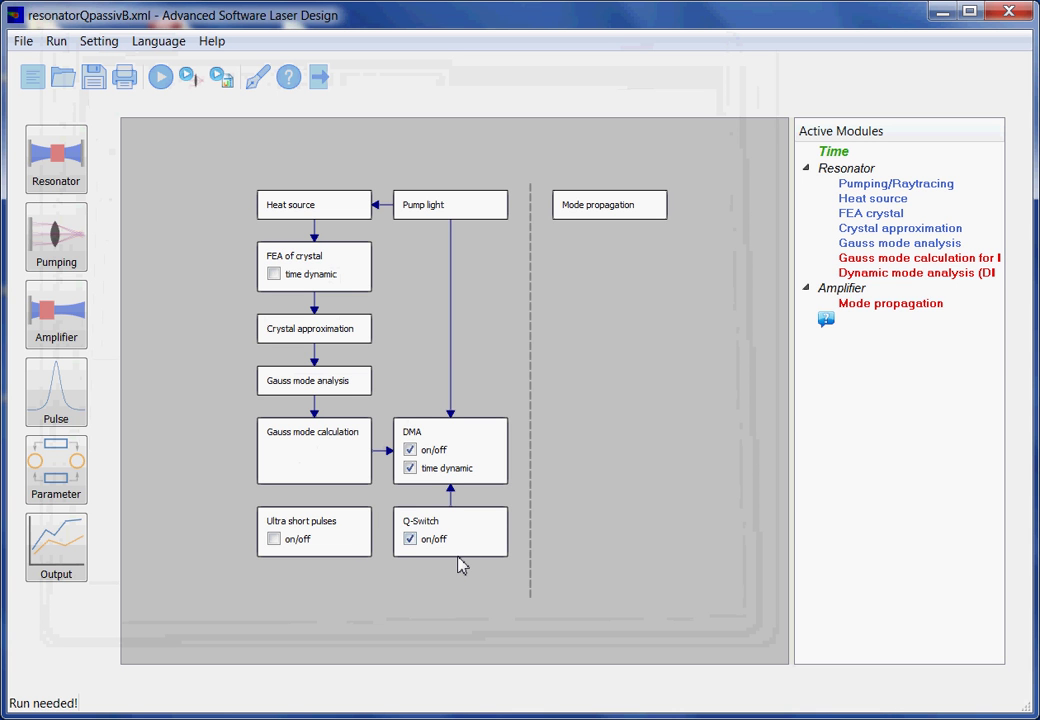
Step: Run the resonator simulation and inspect the Dynamic Mode Analysis plots of peak population inversion and power output over time
{"action": "left_click", "coordinate": [60, 170]}
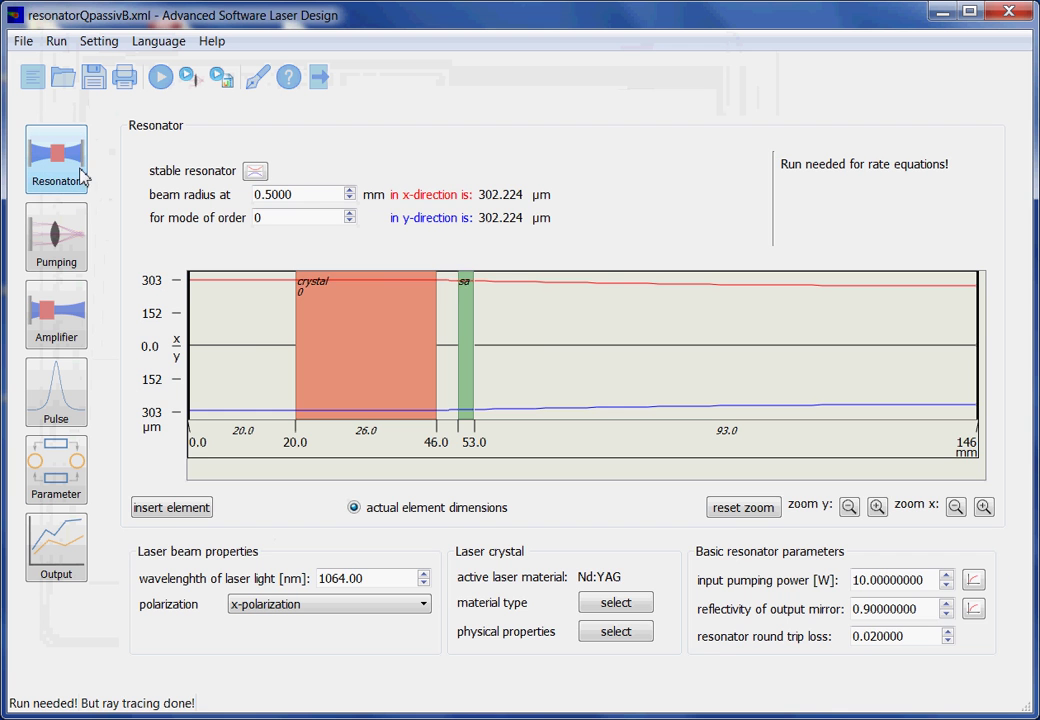
{"action": "left_click", "coordinate": [161, 78]}
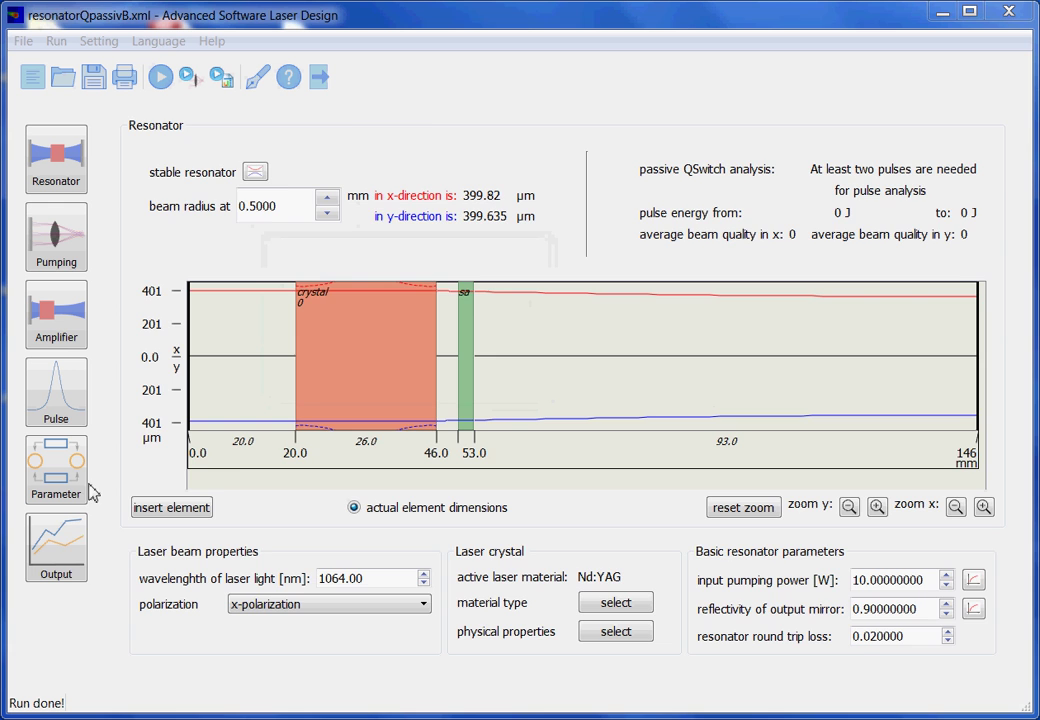
{"action": "left_click", "coordinate": [76, 566]}
{"action": "left_click", "coordinate": [250, 290]}
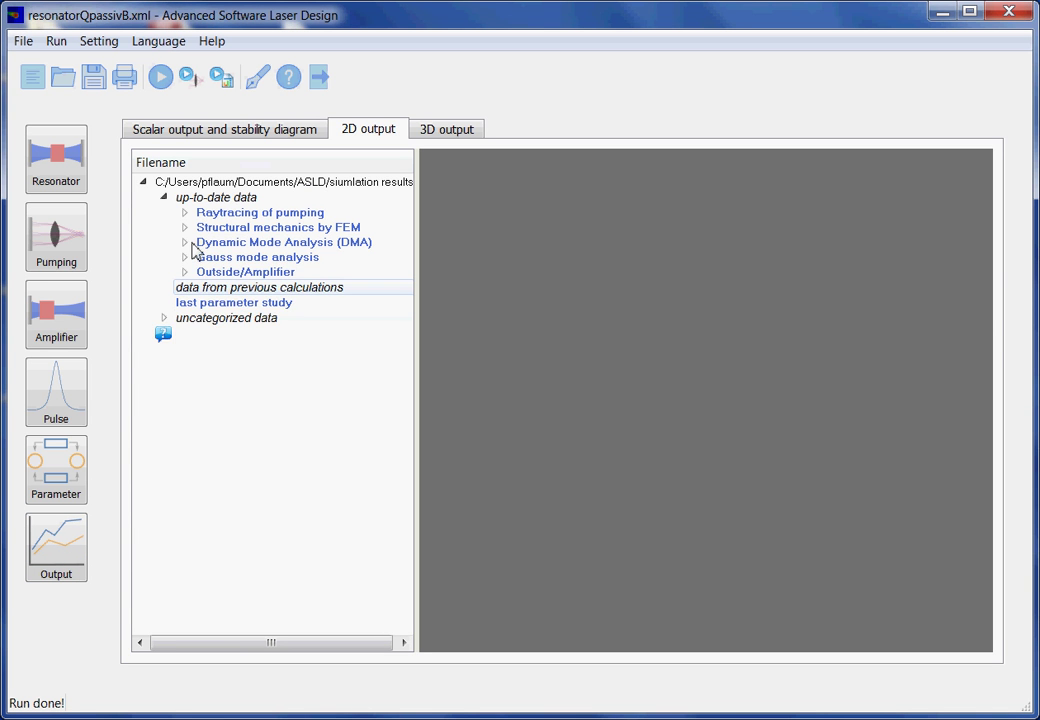
{"action": "left_click", "coordinate": [184, 243]}
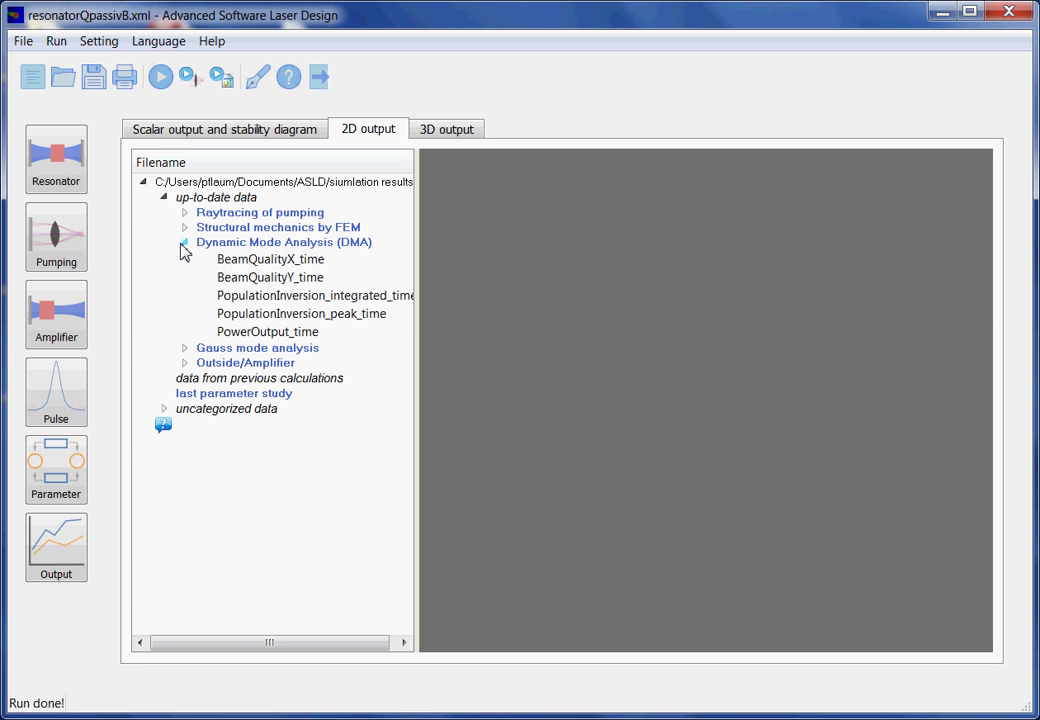
{"action": "left_click", "coordinate": [268, 332]}
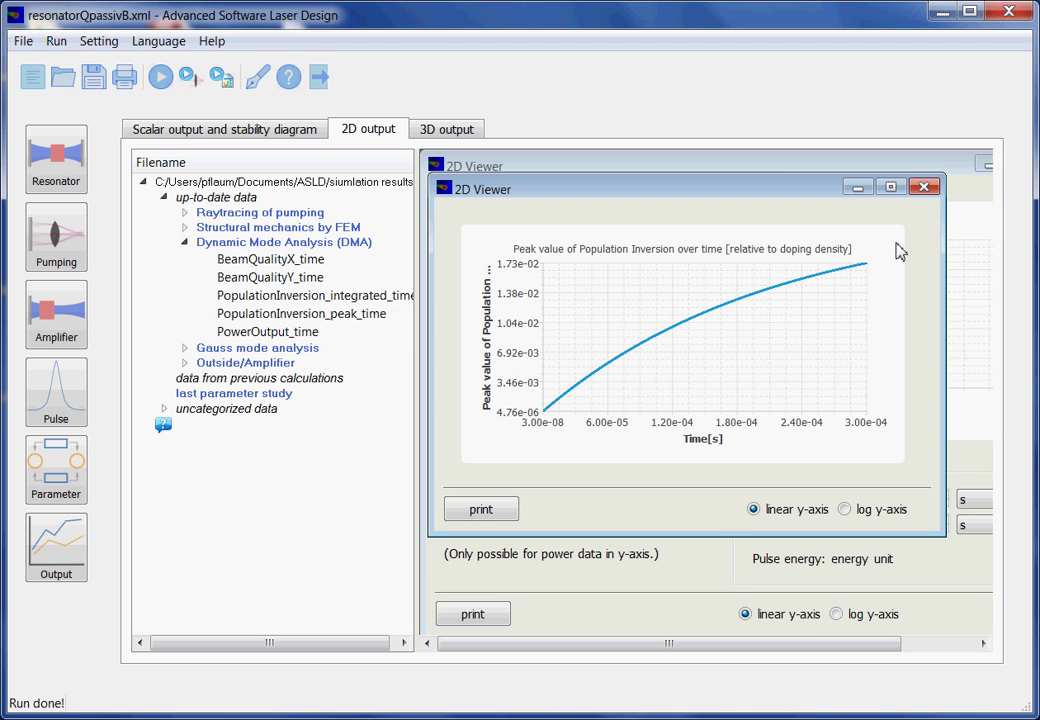
{"action": "left_click", "coordinate": [924, 187]}
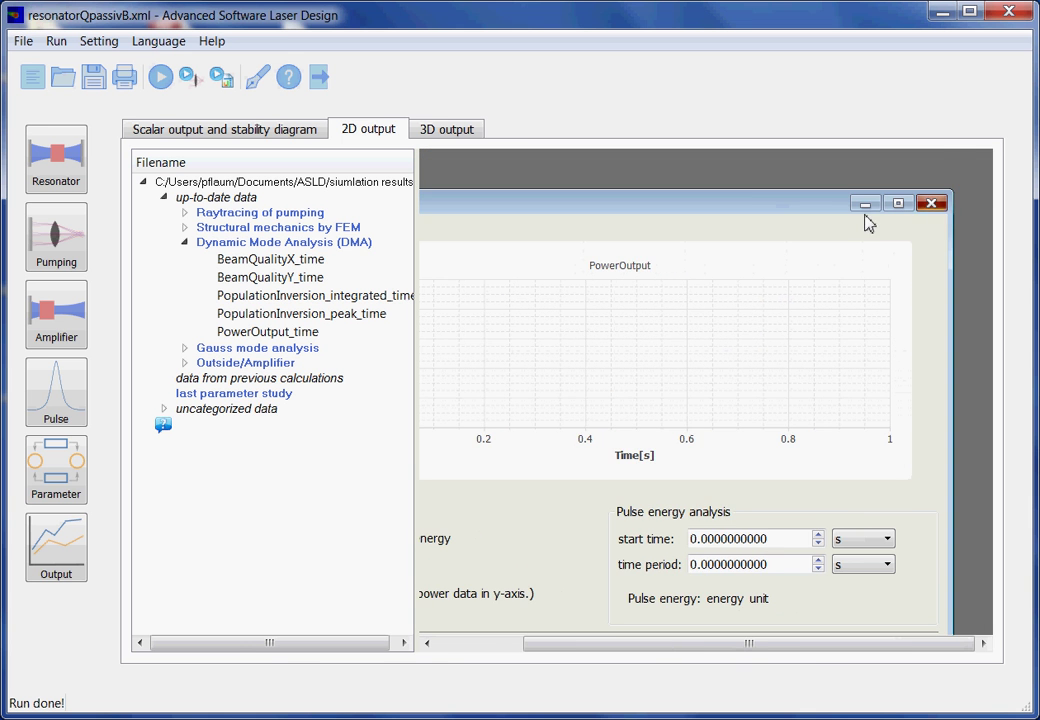
{"action": "left_click", "coordinate": [863, 206]}
Step: Set the time-dynamic simulation time to 0.002 s and rerun the resonator simulation
{"action": "left_click", "coordinate": [78, 478]}
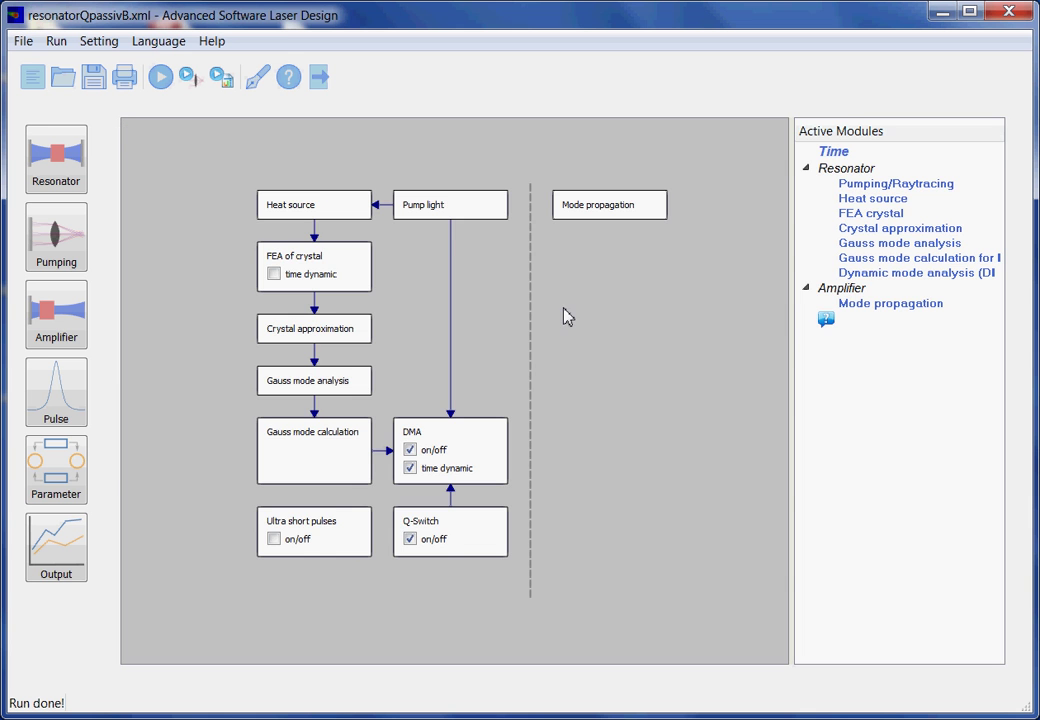
{"action": "double_click", "coordinate": [861, 156]}
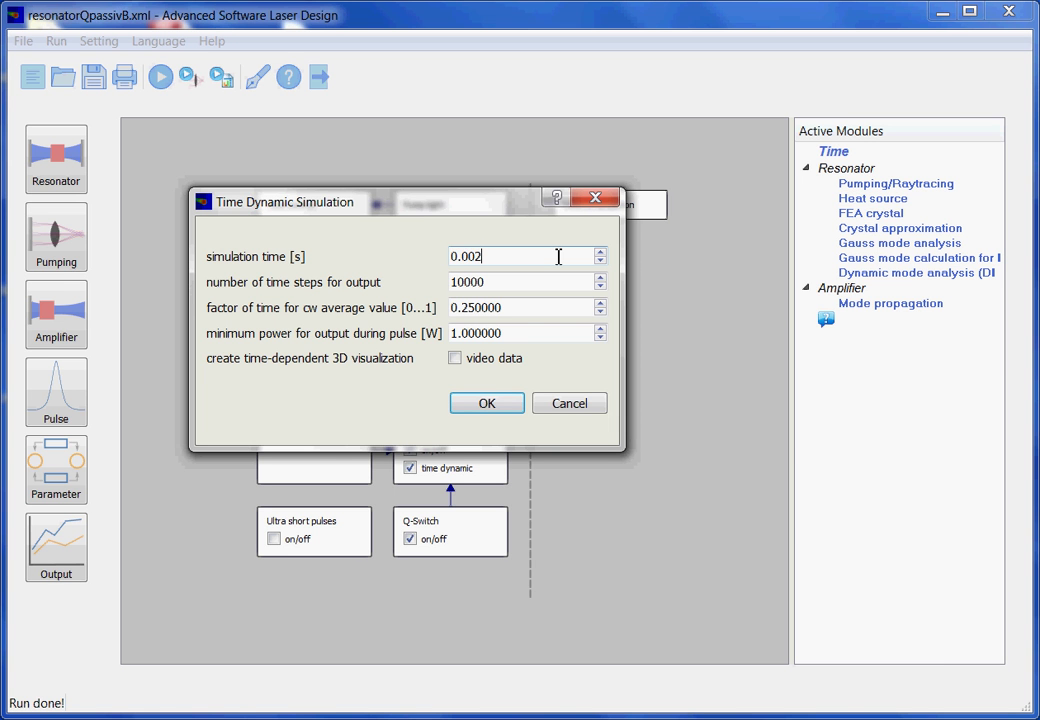
{"action": "left_click", "coordinate": [490, 405]}
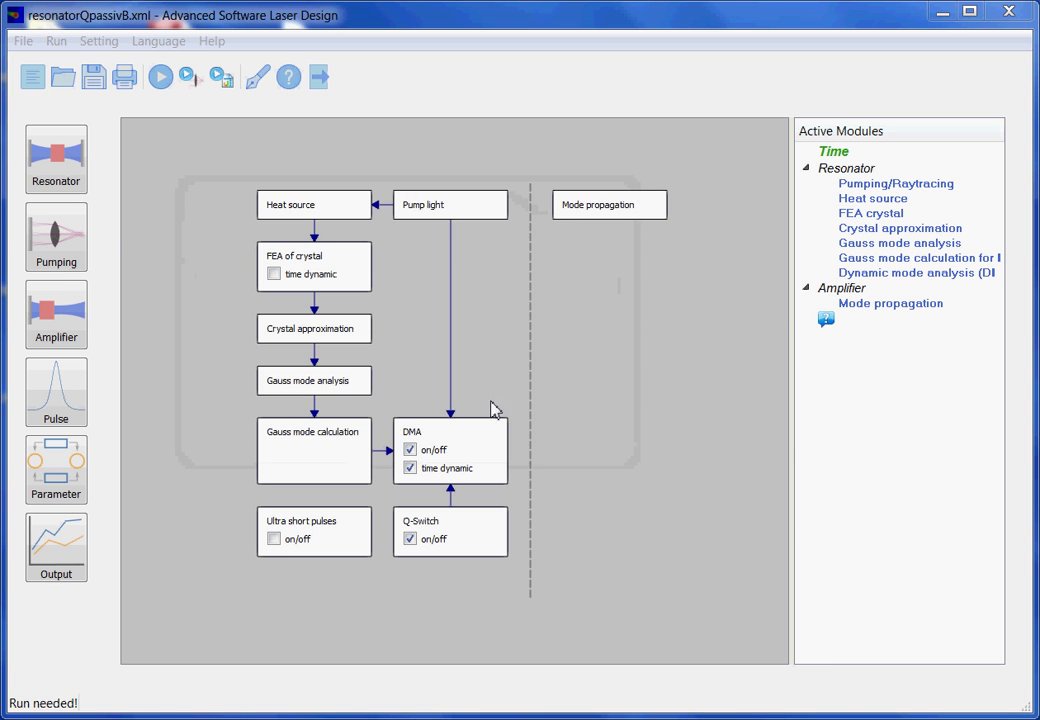
{"action": "left_click", "coordinate": [72, 181]}
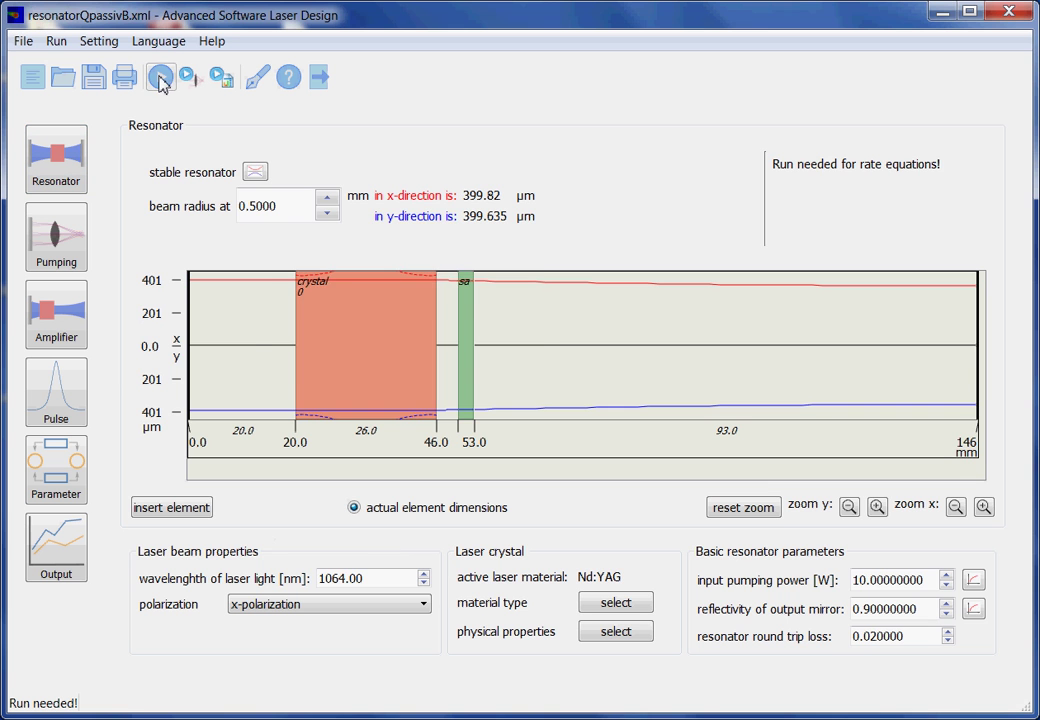
{"action": "left_click", "coordinate": [158, 77]}
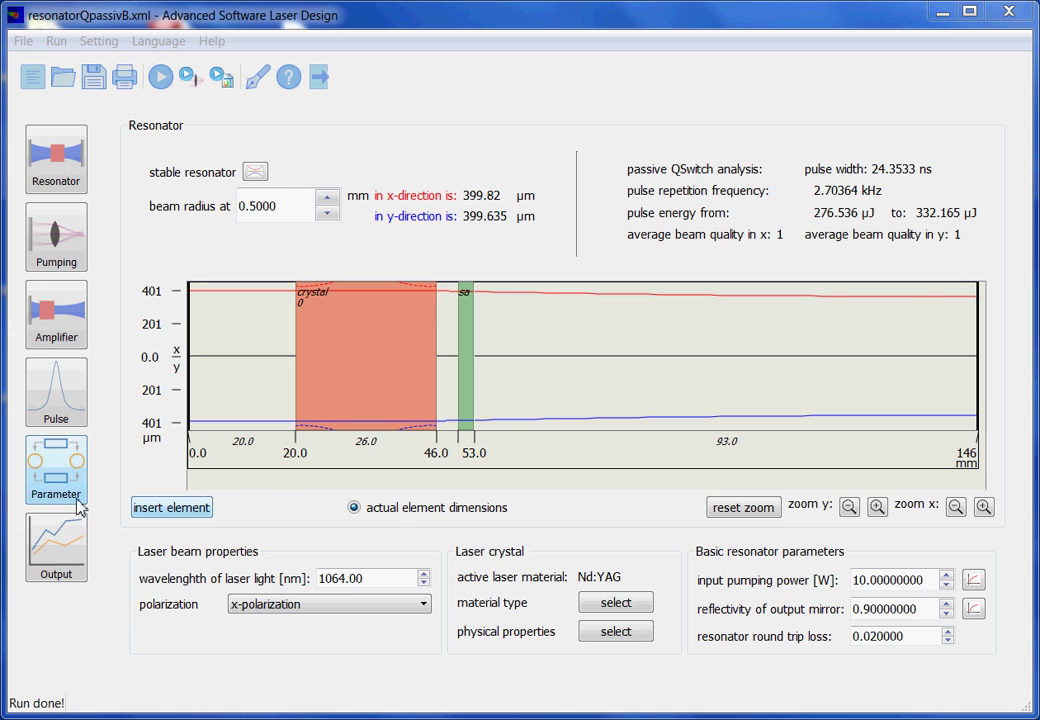
Step: Plot the Dynamic Mode Analysis power output over time, zoom in on a single pulse's shape, and inspect the peak population inversion plot
{"action": "left_click", "coordinate": [68, 556]}
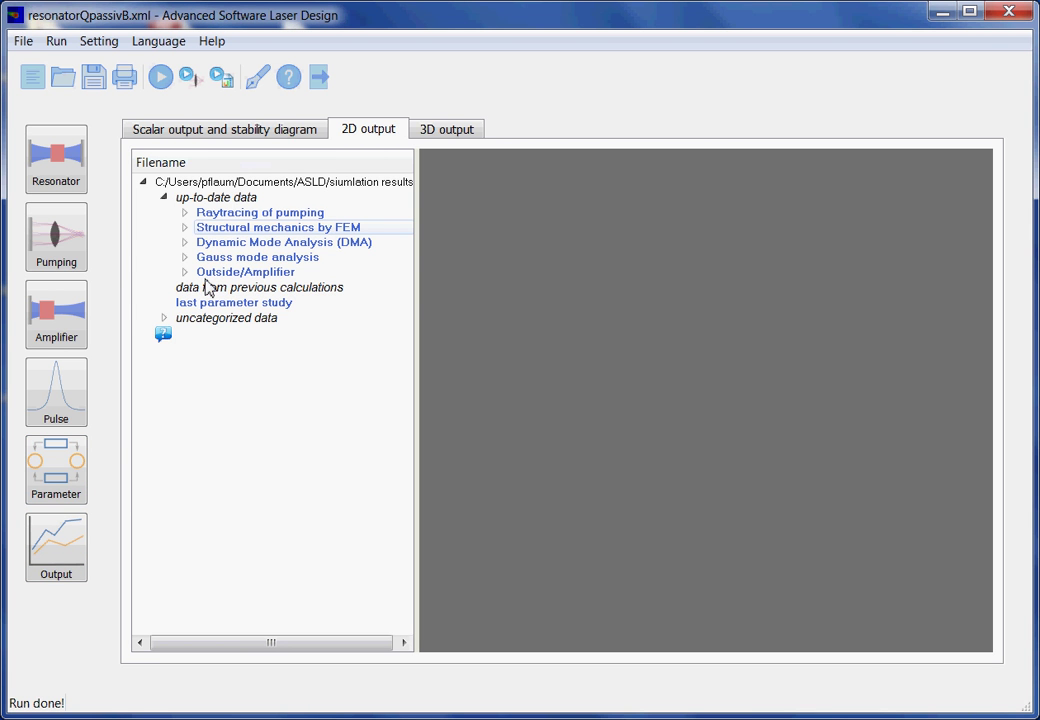
{"action": "left_click", "coordinate": [184, 244]}
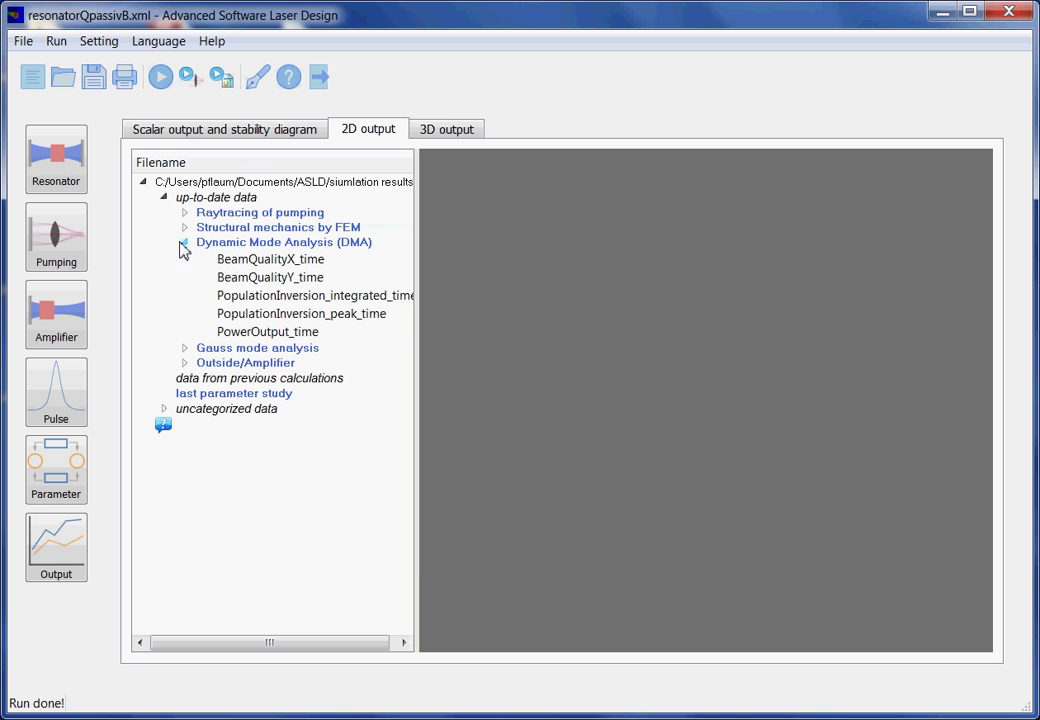
{"action": "double_click", "coordinate": [287, 332]}
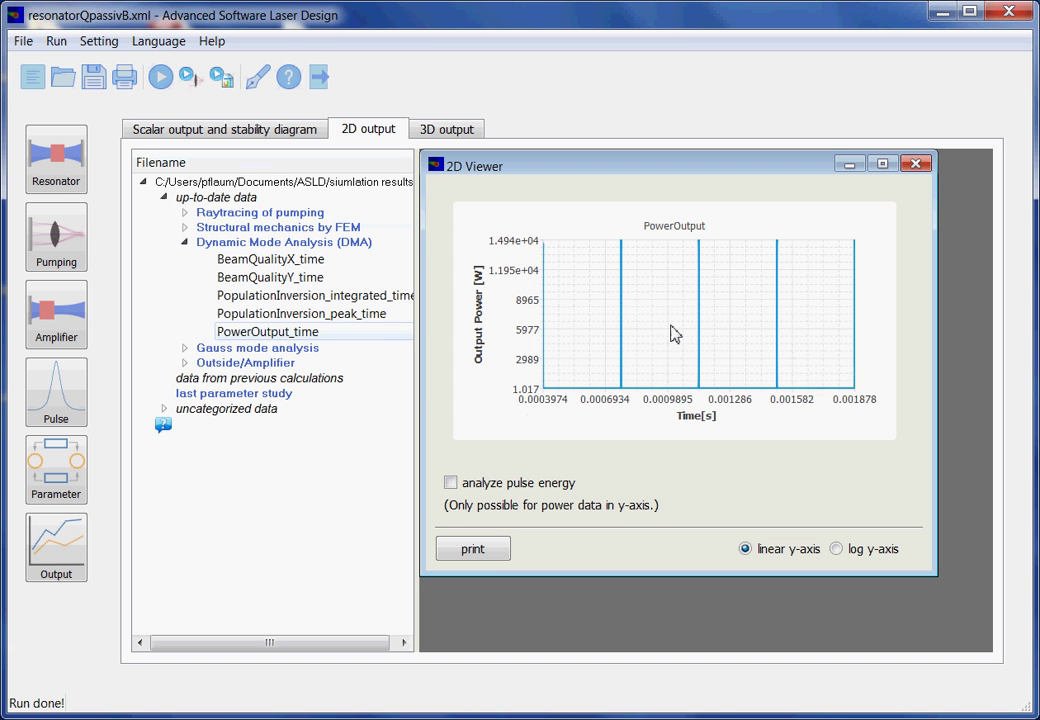
{"action": "scroll", "coordinate": [750, 370], "scroll_direction": "down", "scroll_amount": 2}
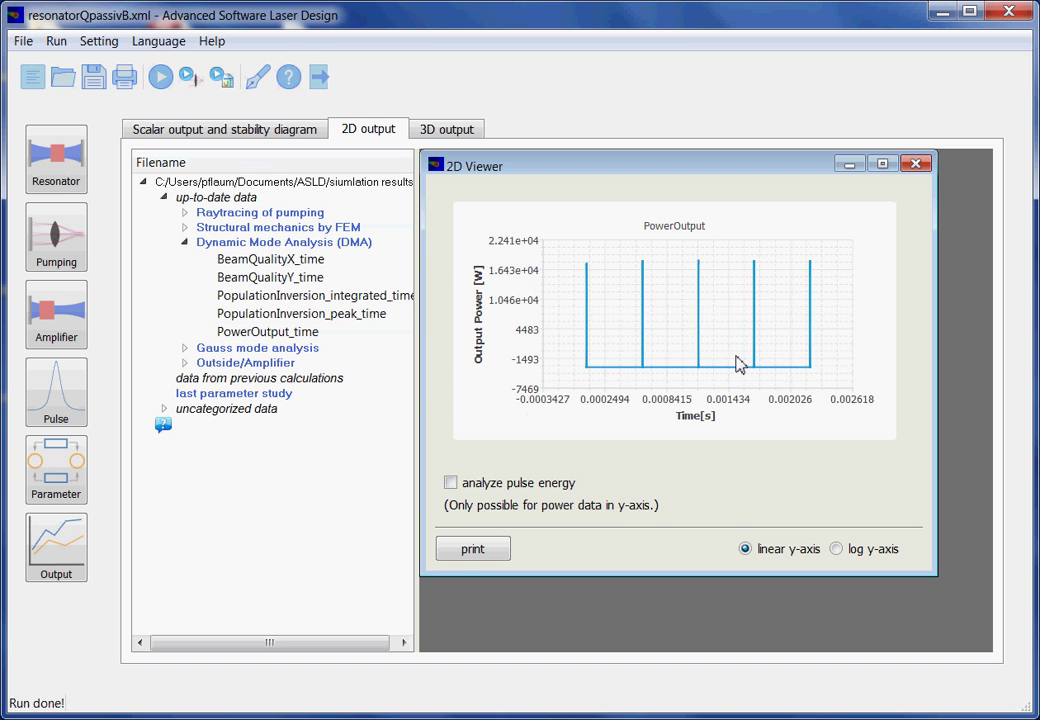
{"action": "left_click_drag", "start_coordinate": [722, 364], "coordinate": [739, 278]}
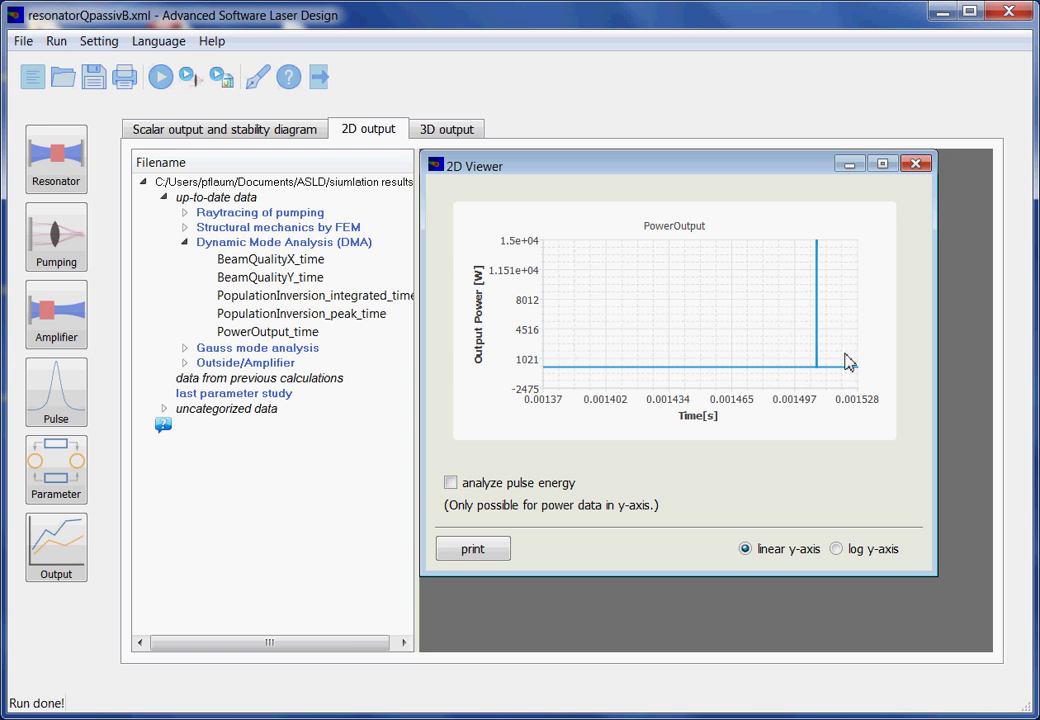
{"action": "left_click_drag", "start_coordinate": [794, 382], "coordinate": [840, 246]}
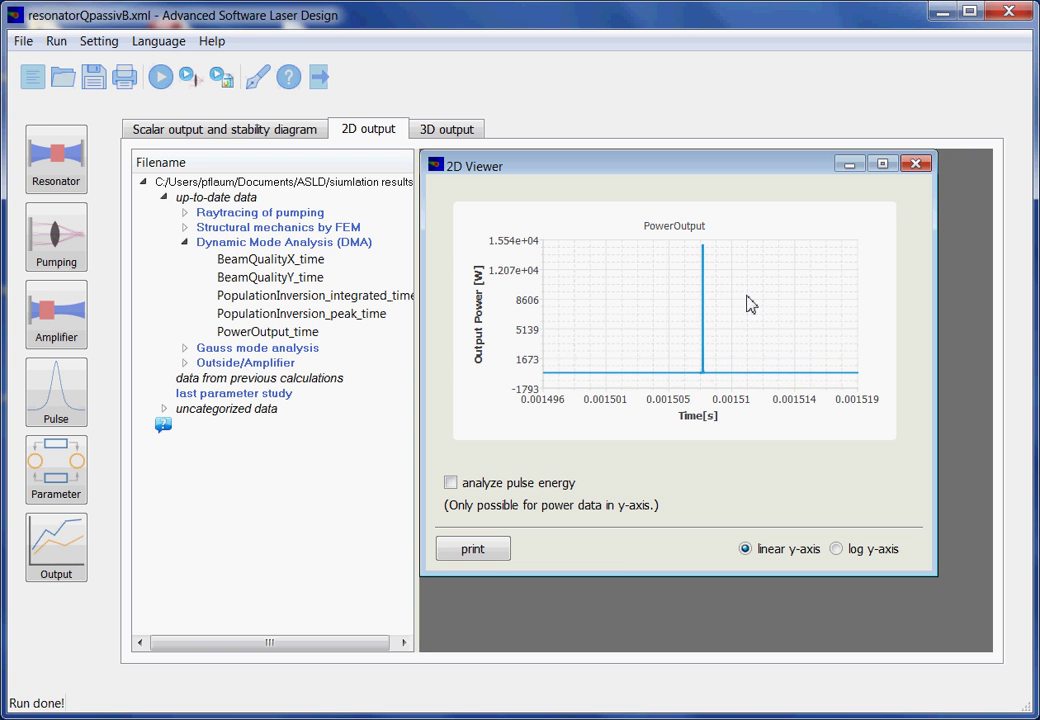
{"action": "left_click_drag", "start_coordinate": [680, 383], "coordinate": [743, 234]}
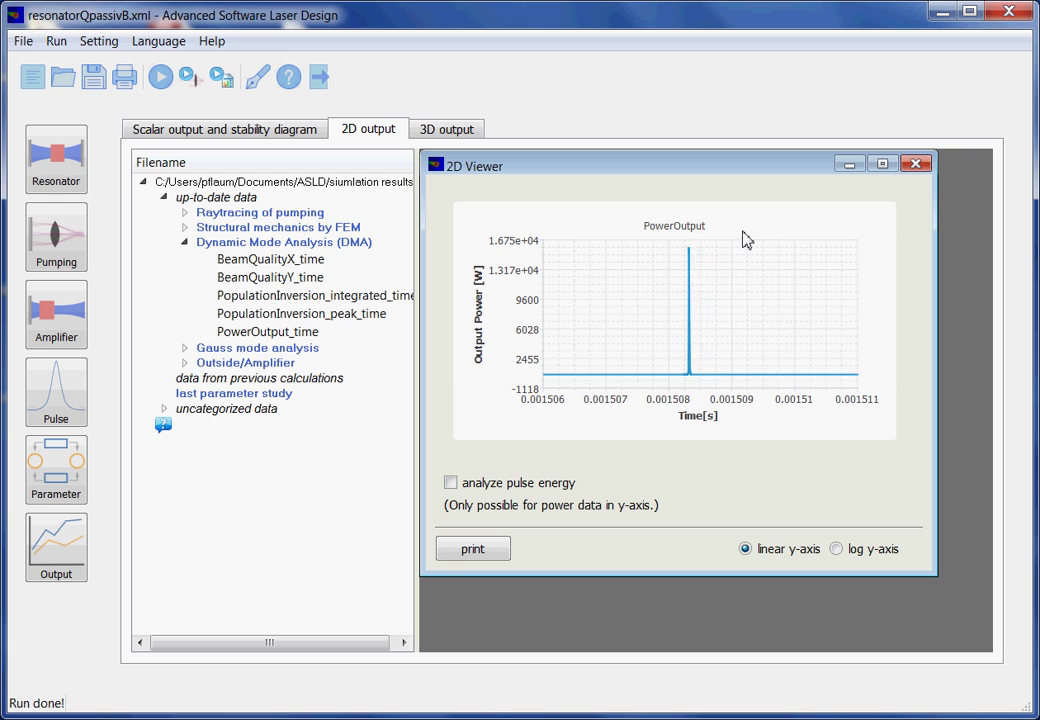
{"action": "left_click_drag", "start_coordinate": [700, 390], "coordinate": [648, 250]}
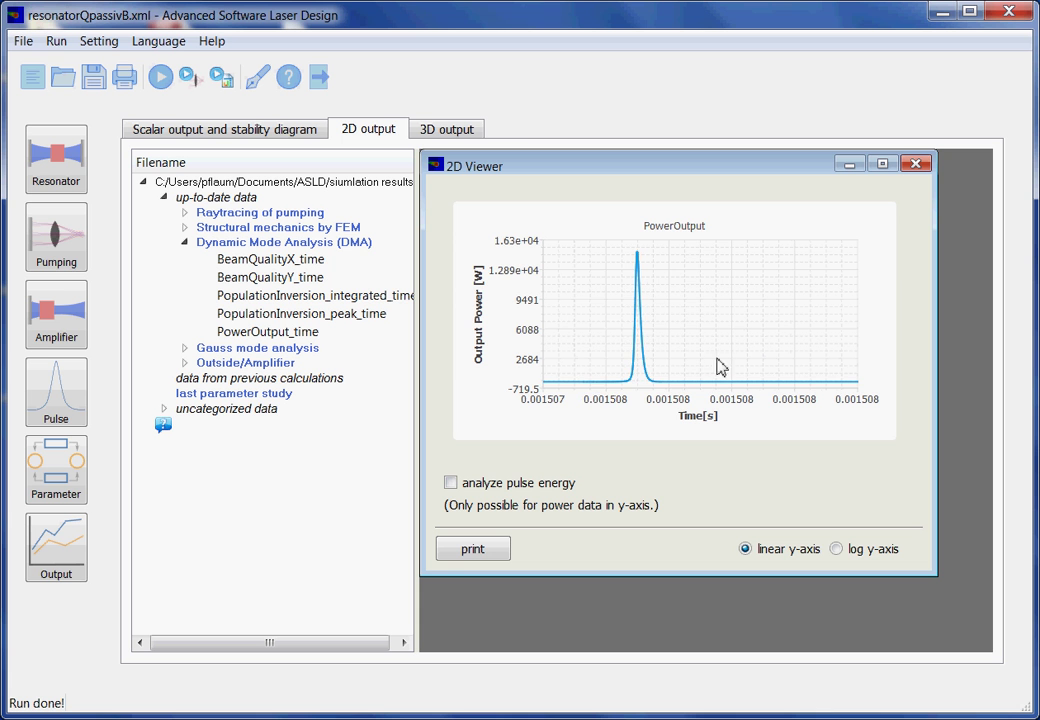
{"action": "left_click_drag", "start_coordinate": [581, 387], "coordinate": [708, 248]}
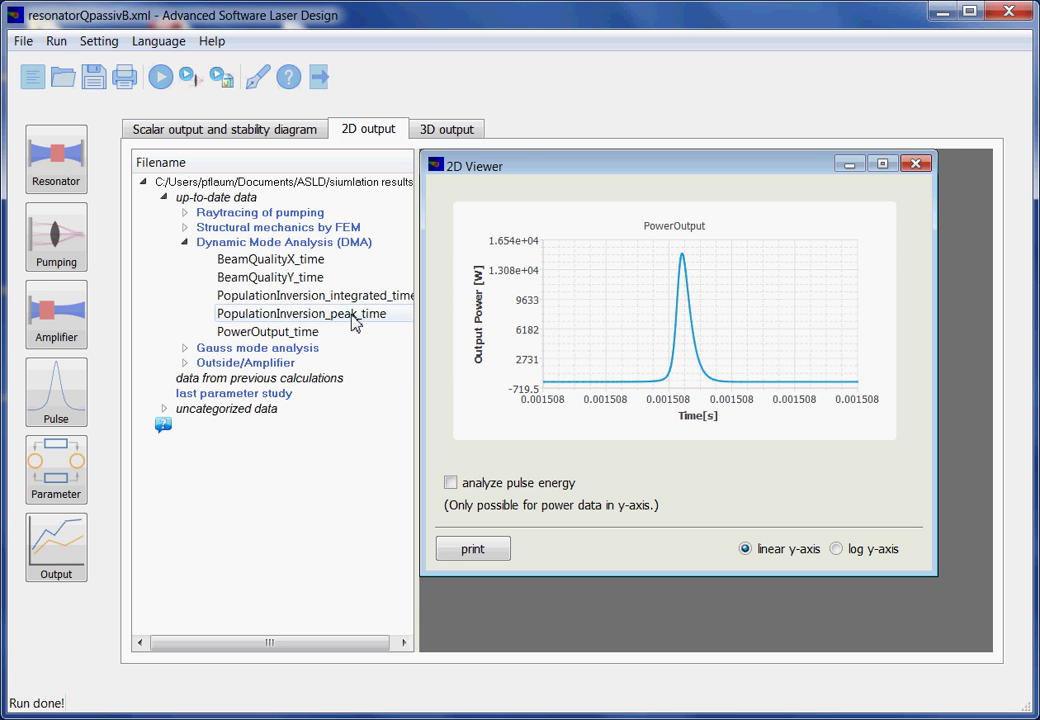
{"action": "double_click", "coordinate": [355, 314]}
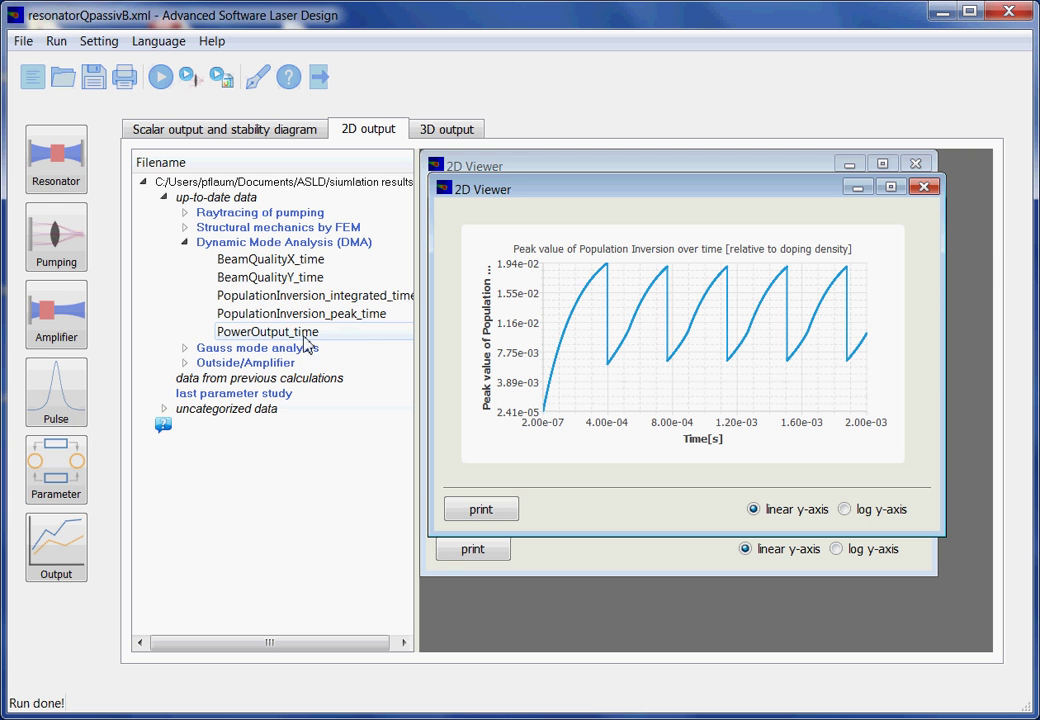
{"action": "left_click", "coordinate": [65, 556]}
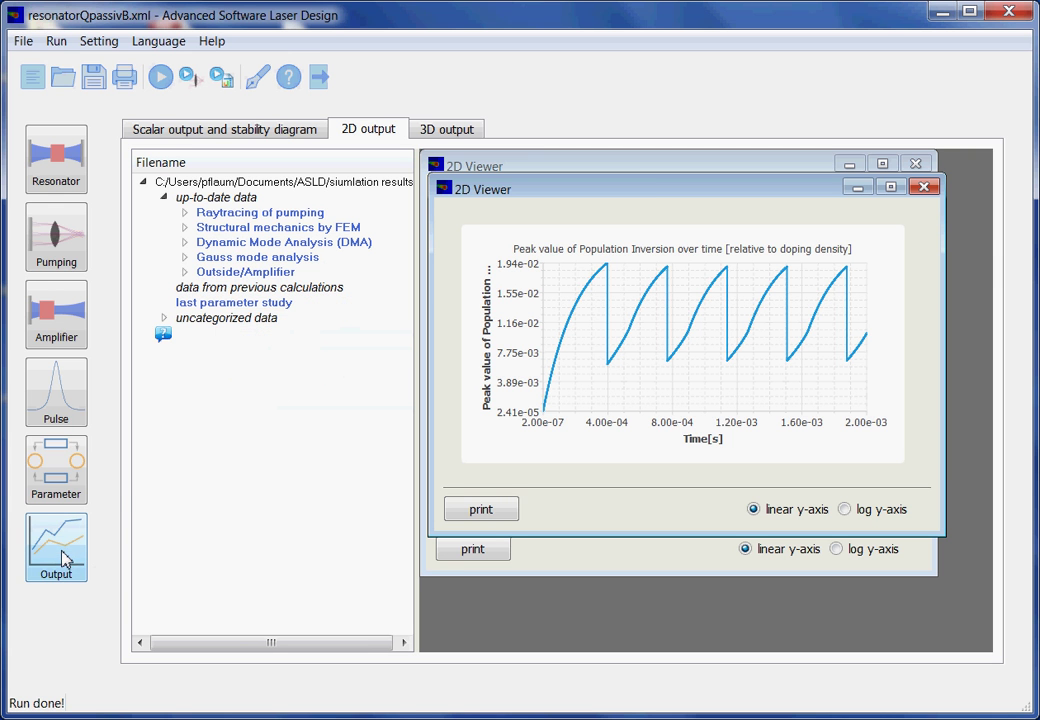
Step: Set saturable absorber density and adaptive time step to output at every time step in the Dynamic mode analysis, and rerun the simulation
{"action": "left_click", "coordinate": [72, 495]}
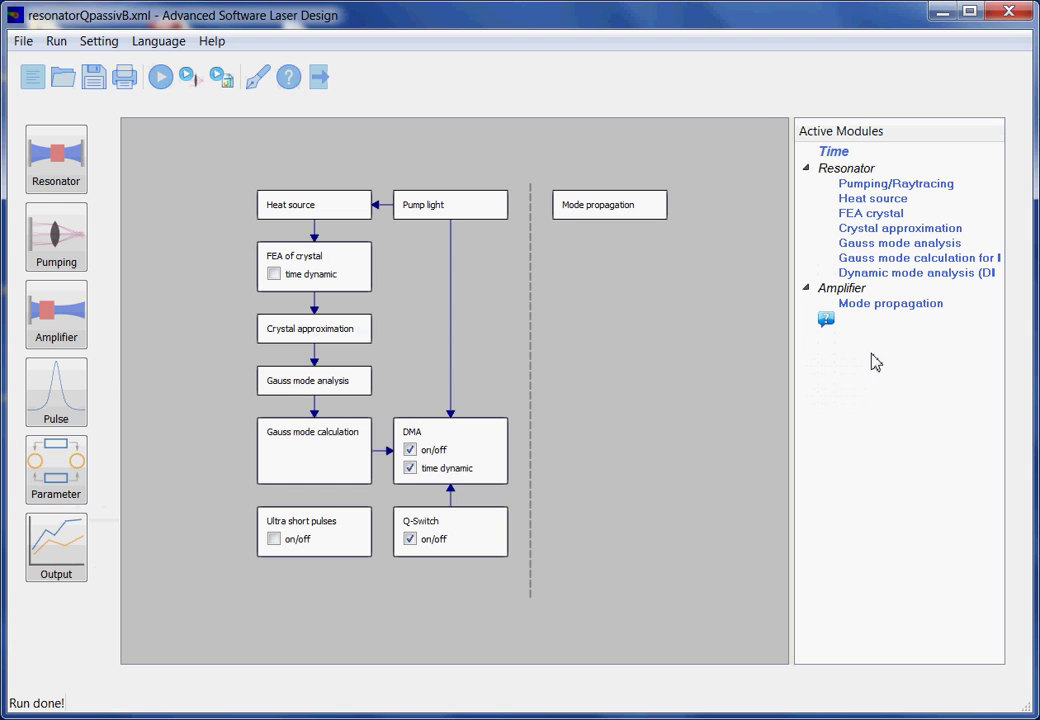
{"action": "double_click", "coordinate": [886, 276]}
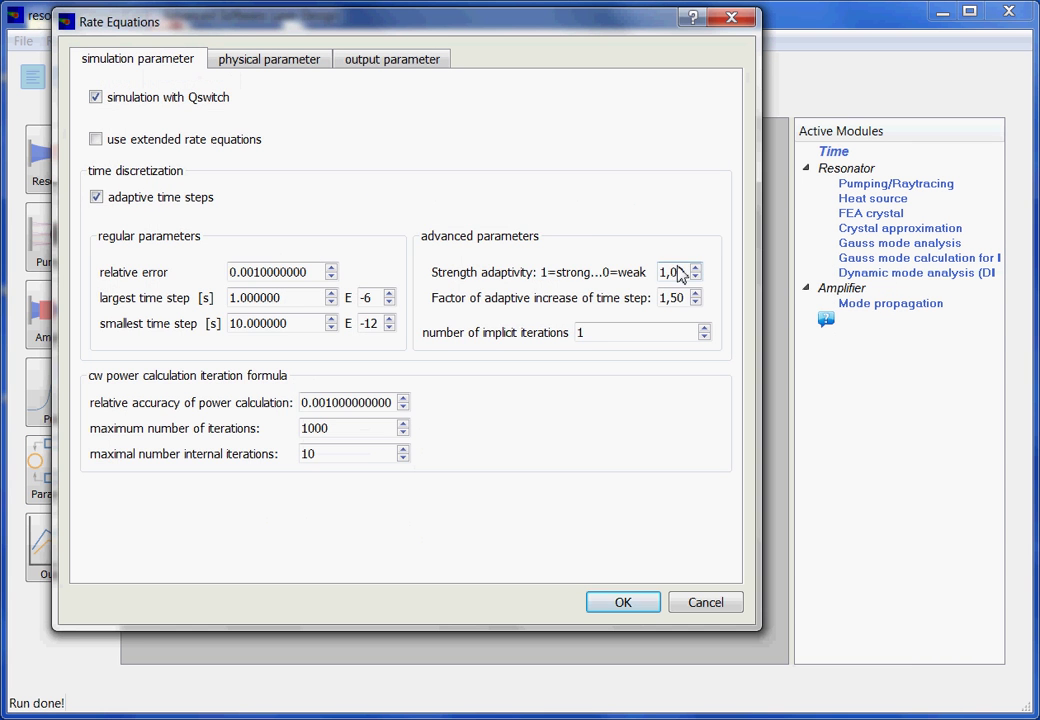
{"action": "left_click", "coordinate": [421, 62]}
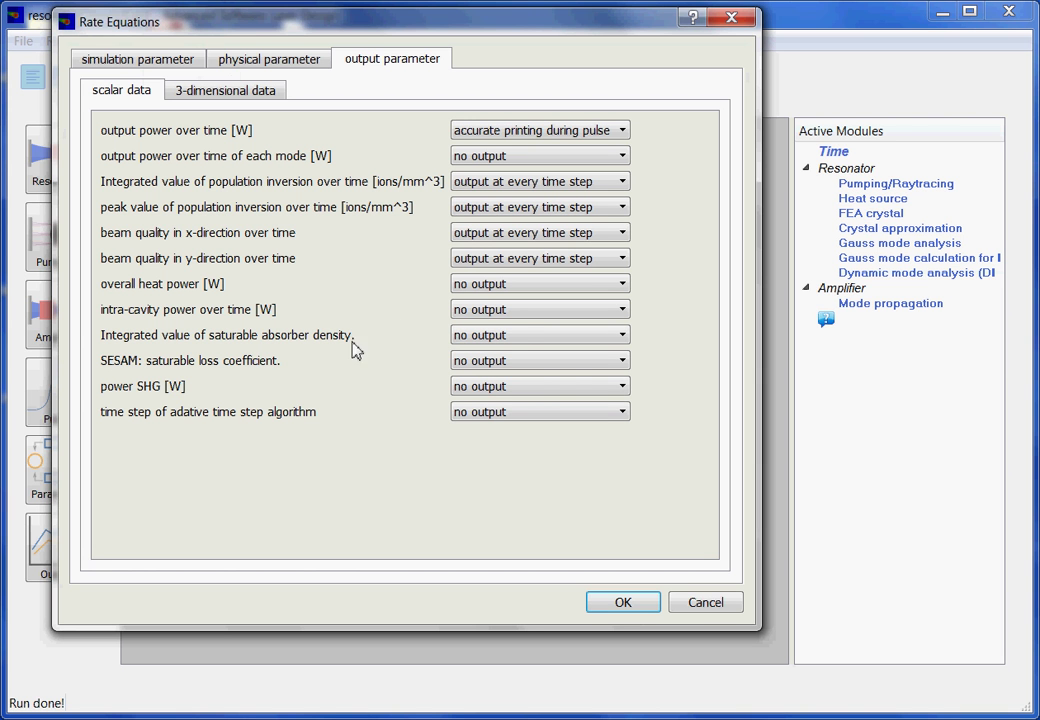
{"action": "left_click", "coordinate": [522, 337]}
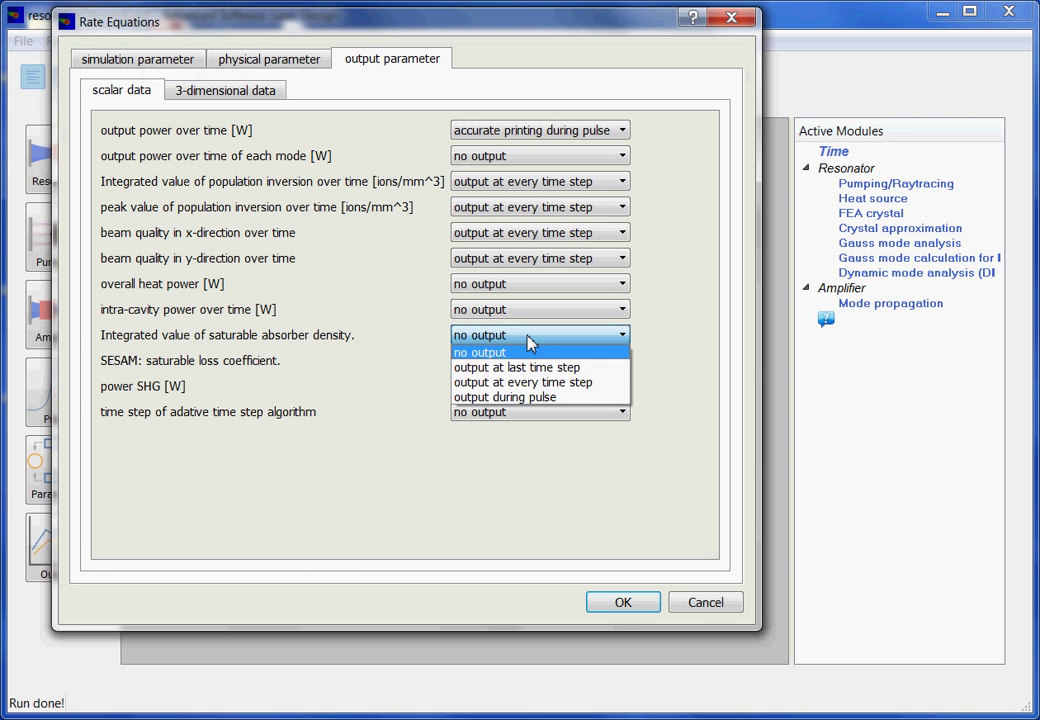
{"action": "left_click", "coordinate": [580, 384]}
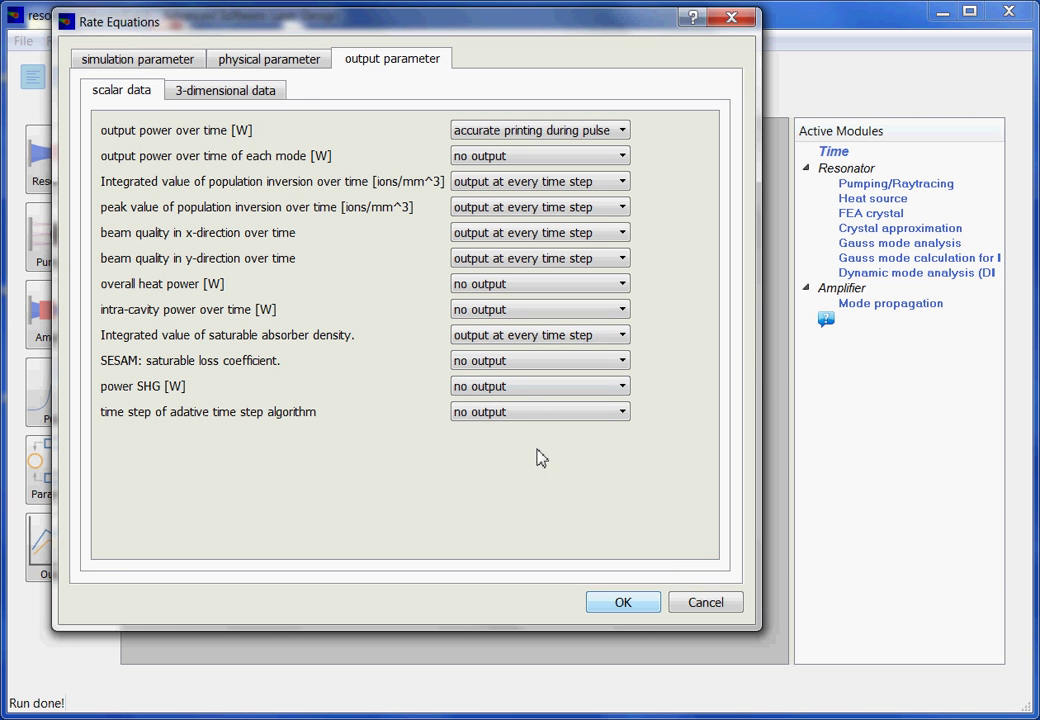
{"action": "left_click", "coordinate": [532, 414]}
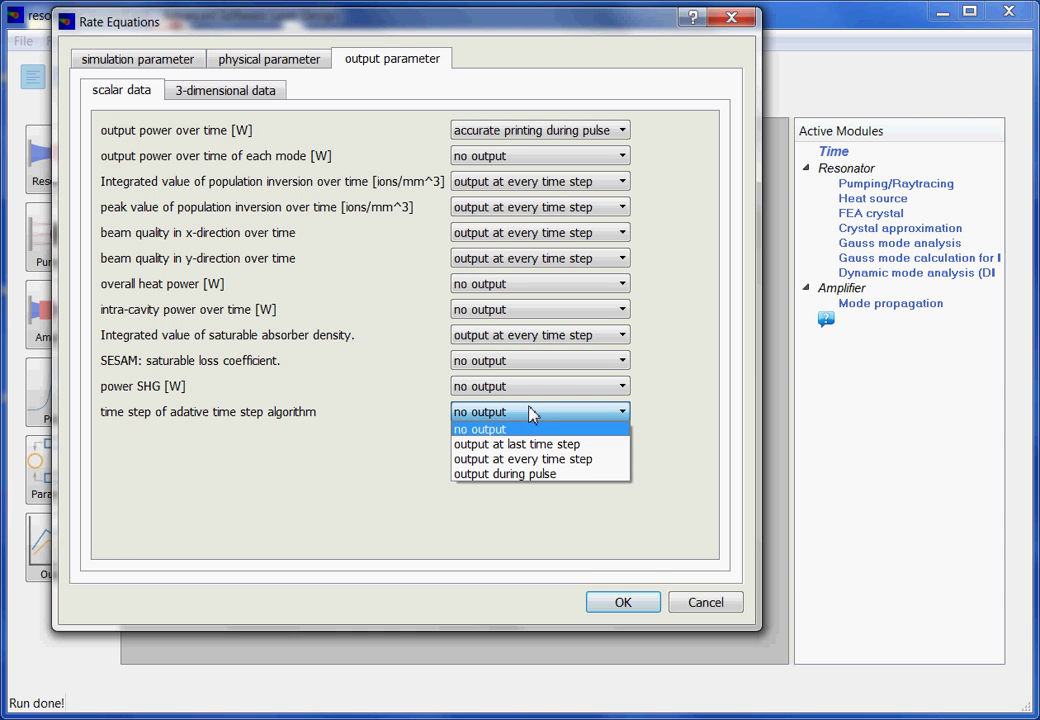
{"action": "left_click", "coordinate": [566, 460]}
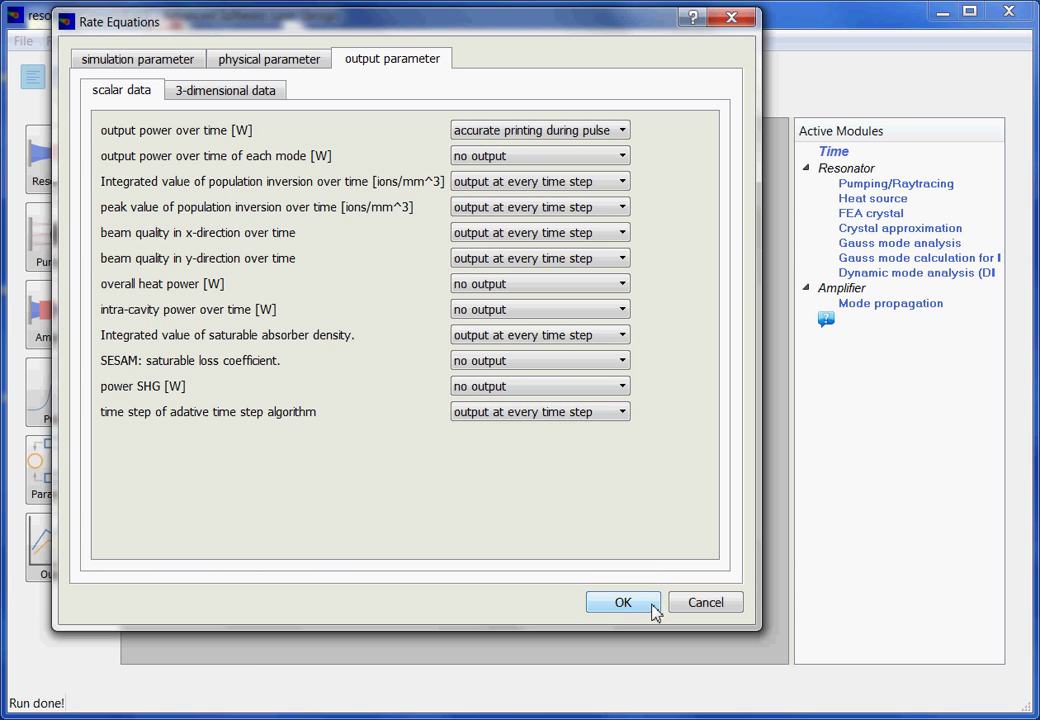
{"action": "left_click", "coordinate": [650, 609]}
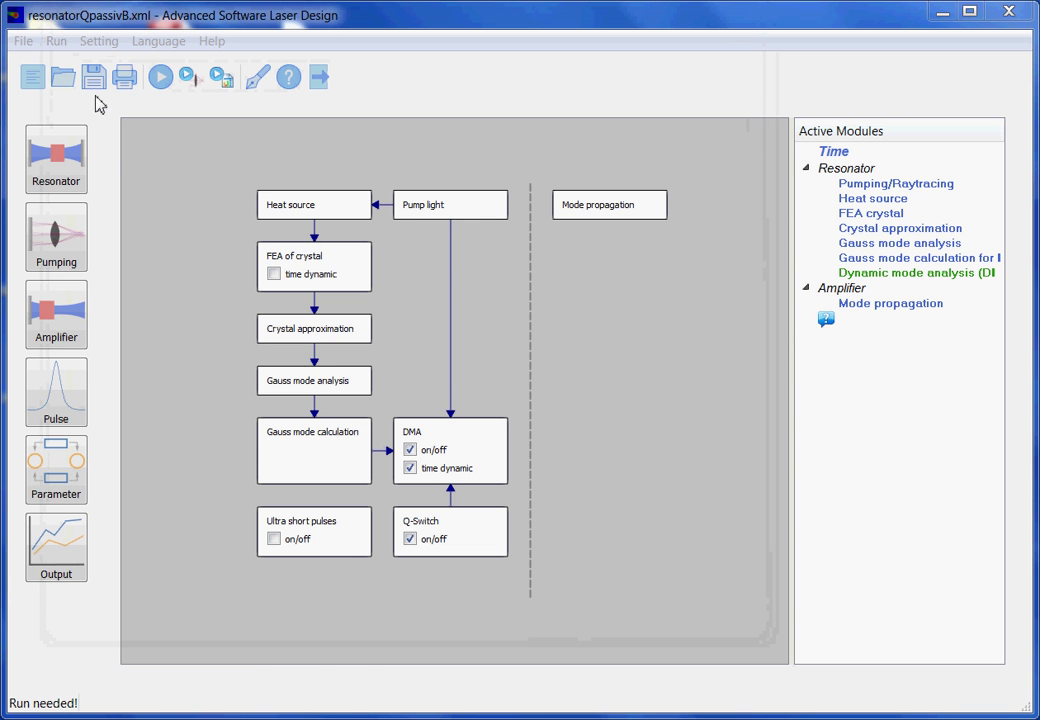
{"action": "left_click", "coordinate": [160, 78]}
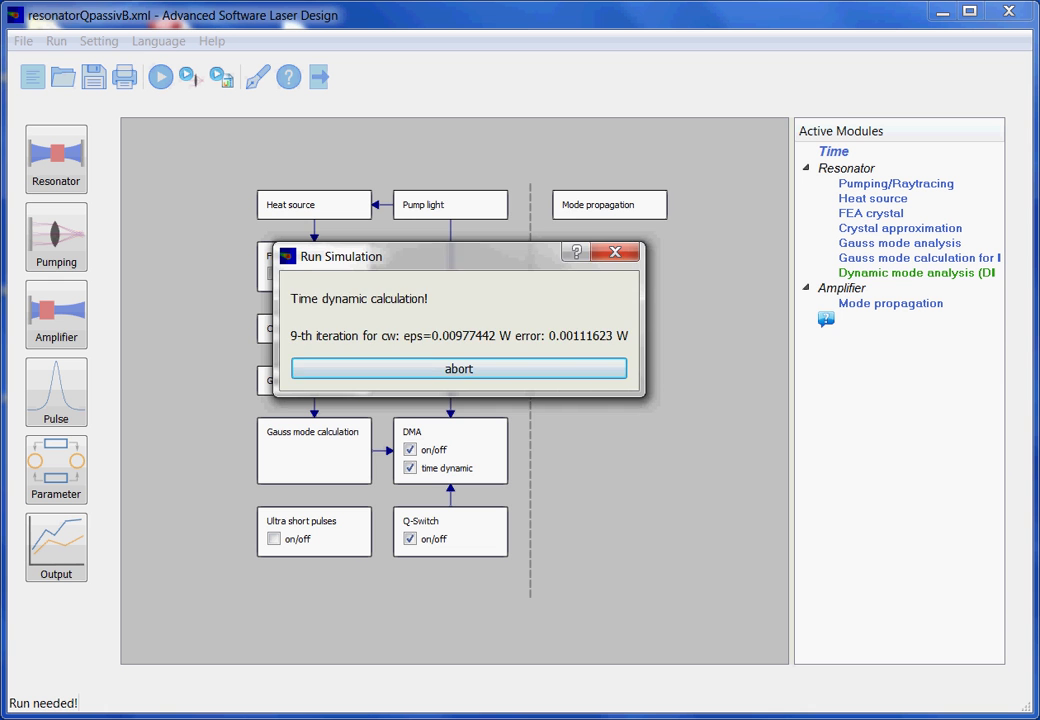
Step: Plot the power output and peak population inversion over time from the new Dynamic Mode Analysis results
{"action": "left_click", "coordinate": [44, 567]}
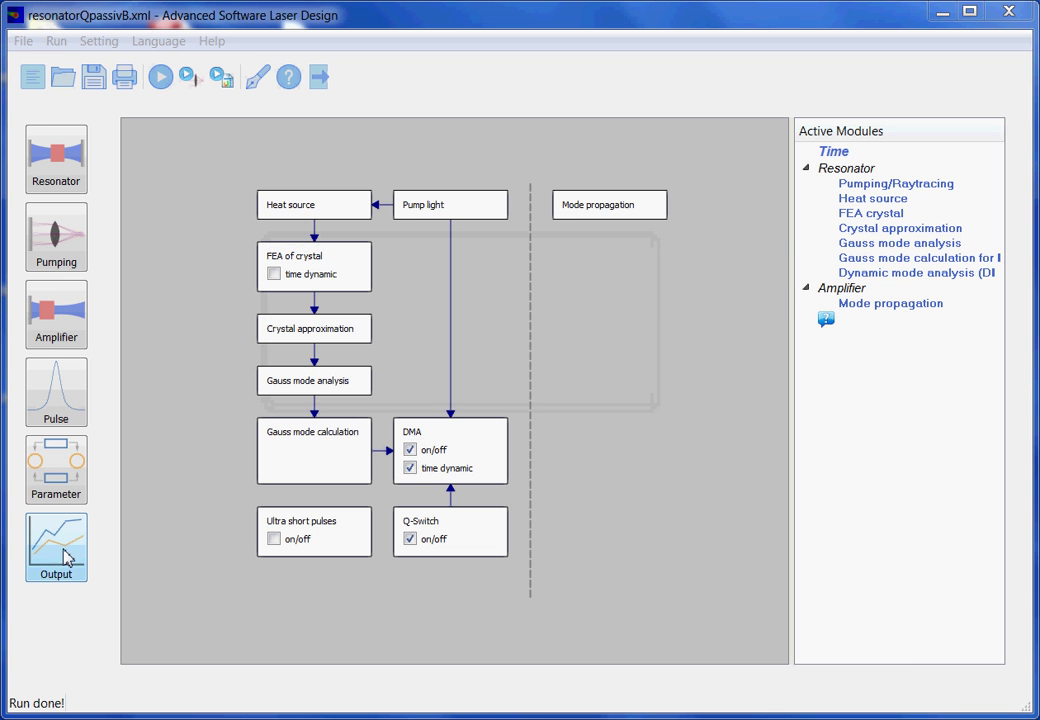
{"action": "left_click", "coordinate": [185, 243]}
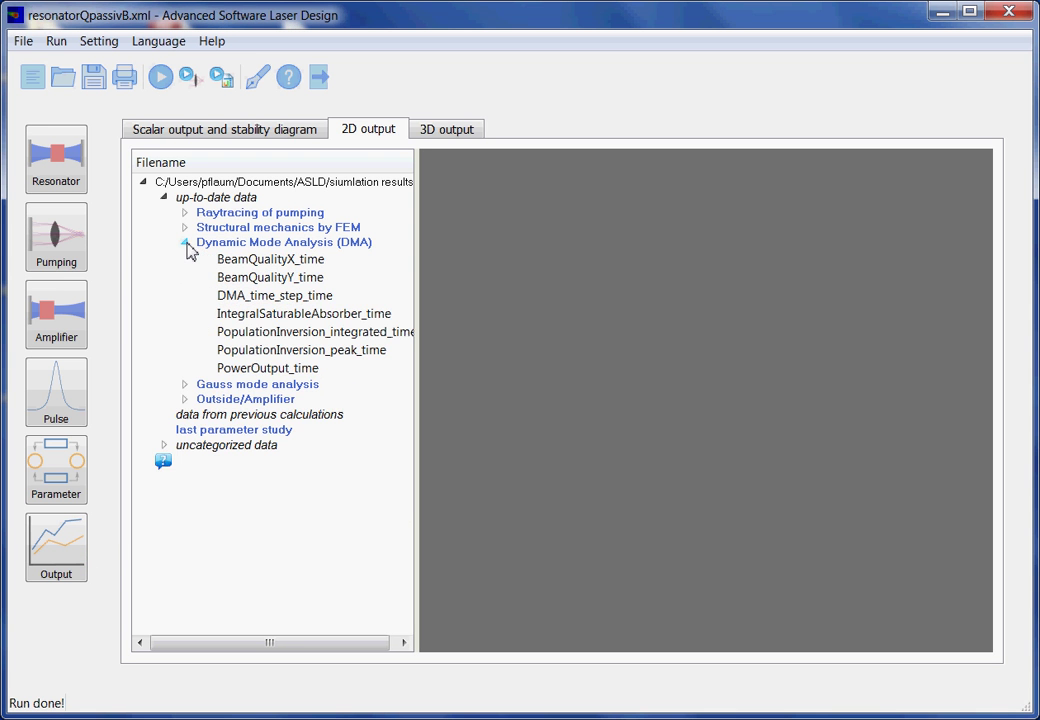
{"action": "double_click", "coordinate": [306, 372]}
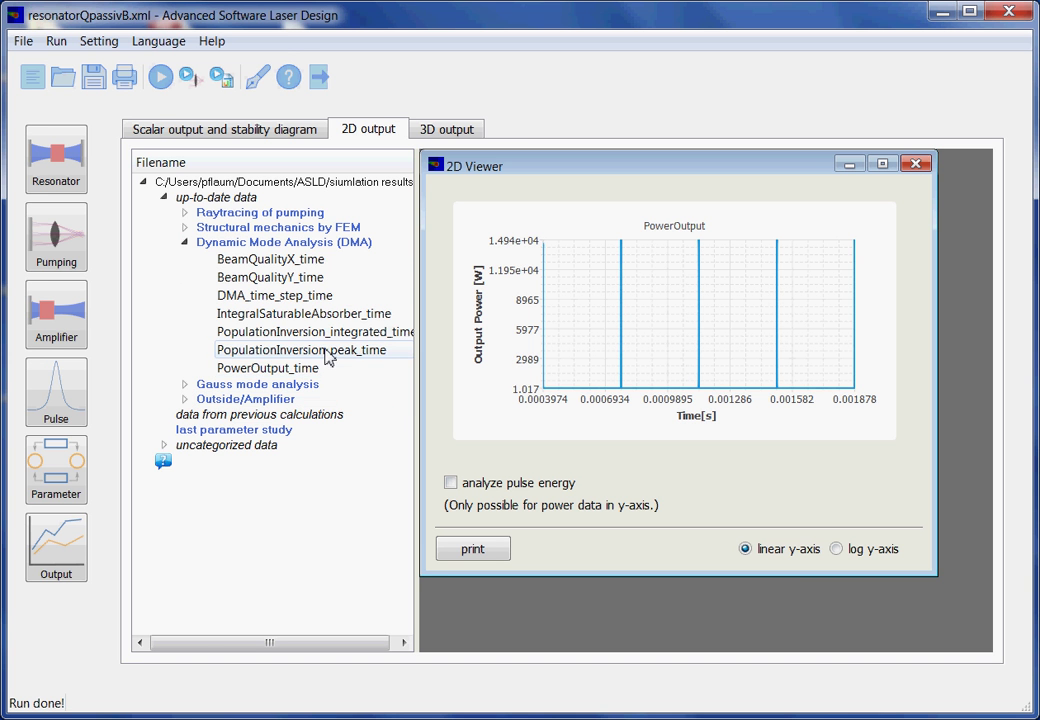
{"action": "double_click", "coordinate": [330, 352]}
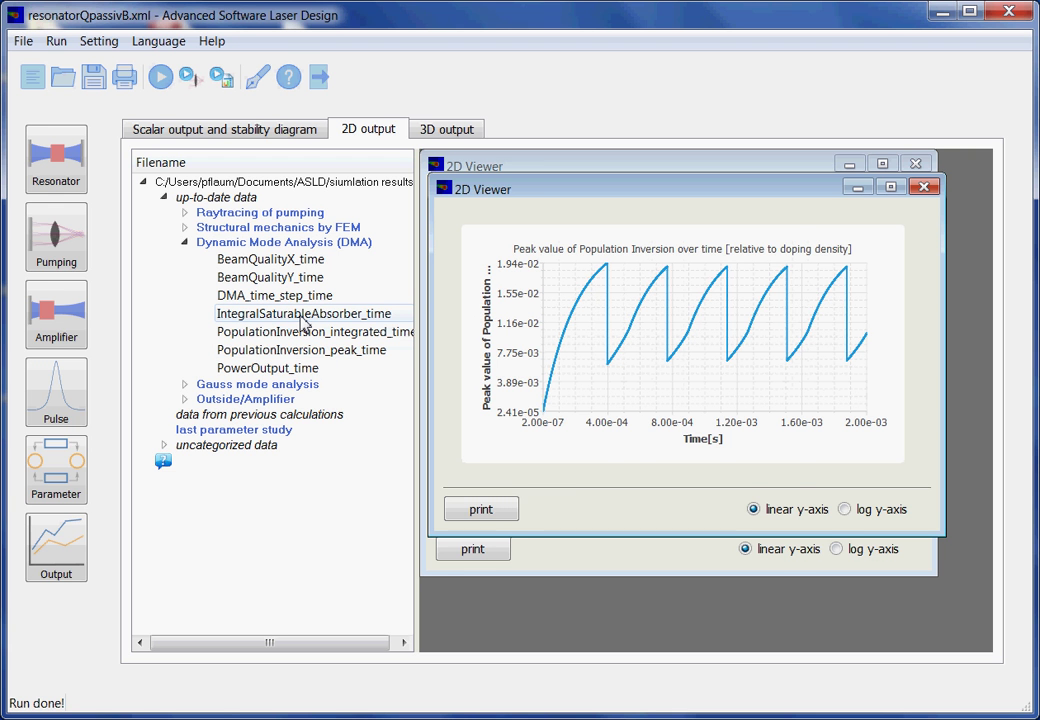
Step: Plot the integrated saturable absorber density over time in a widened viewer, and return to the resonator's passive Q-switch analysis
{"action": "double_click", "coordinate": [305, 322]}
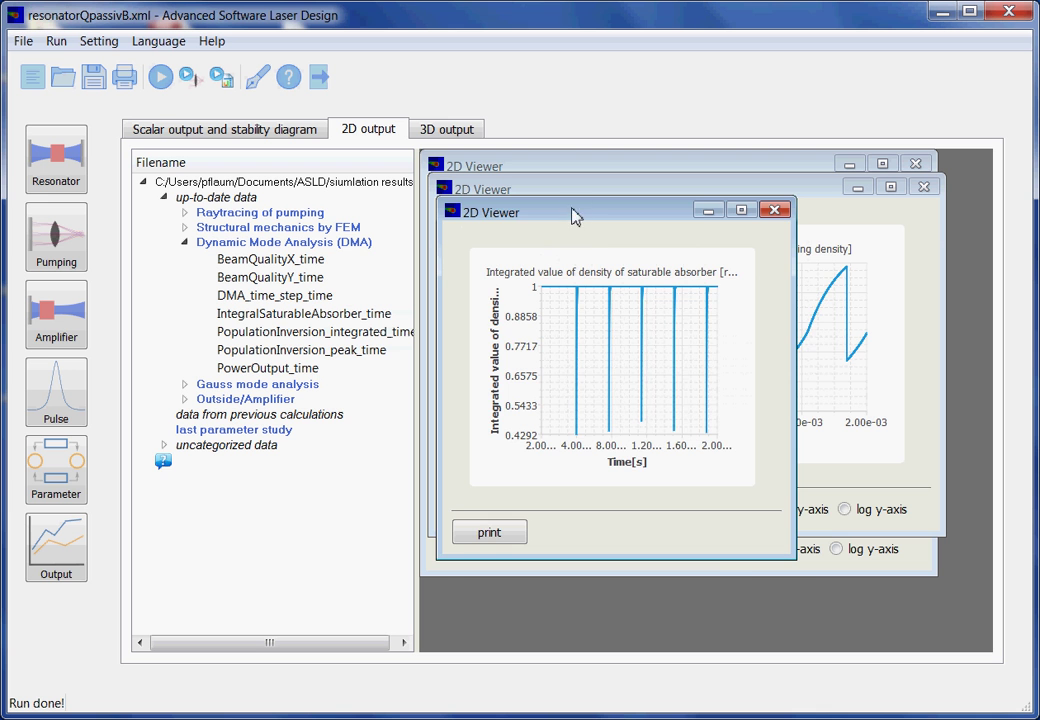
{"action": "left_click_drag", "start_coordinate": [576, 218], "coordinate": [602, 271]}
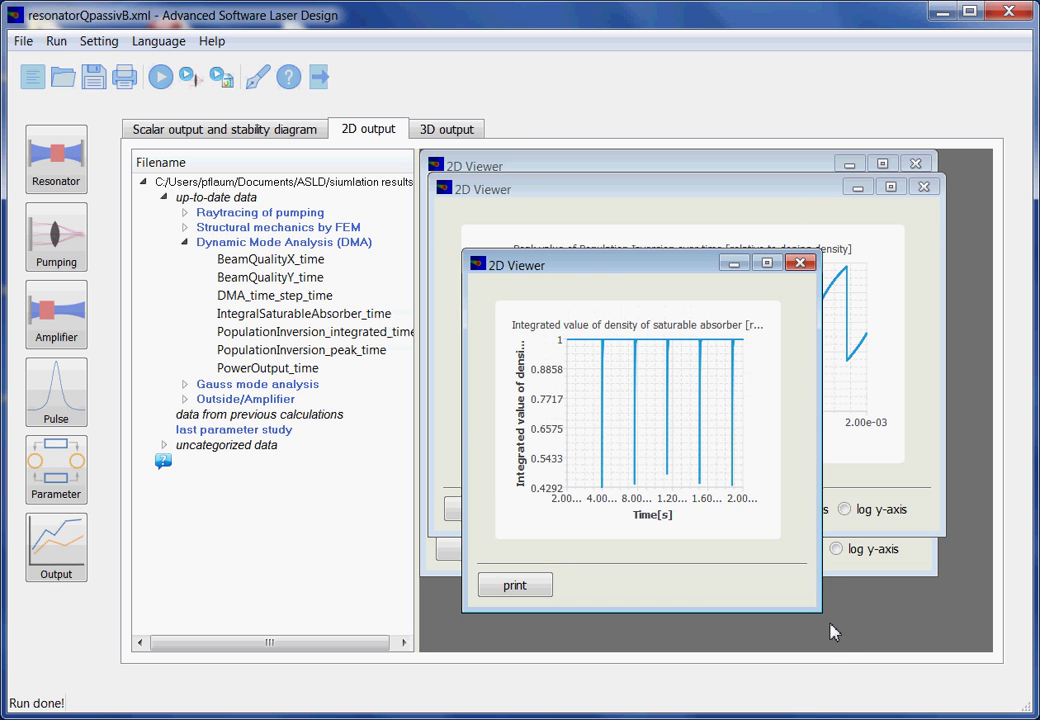
{"action": "left_click_drag", "start_coordinate": [929, 619], "coordinate": [954, 622]}
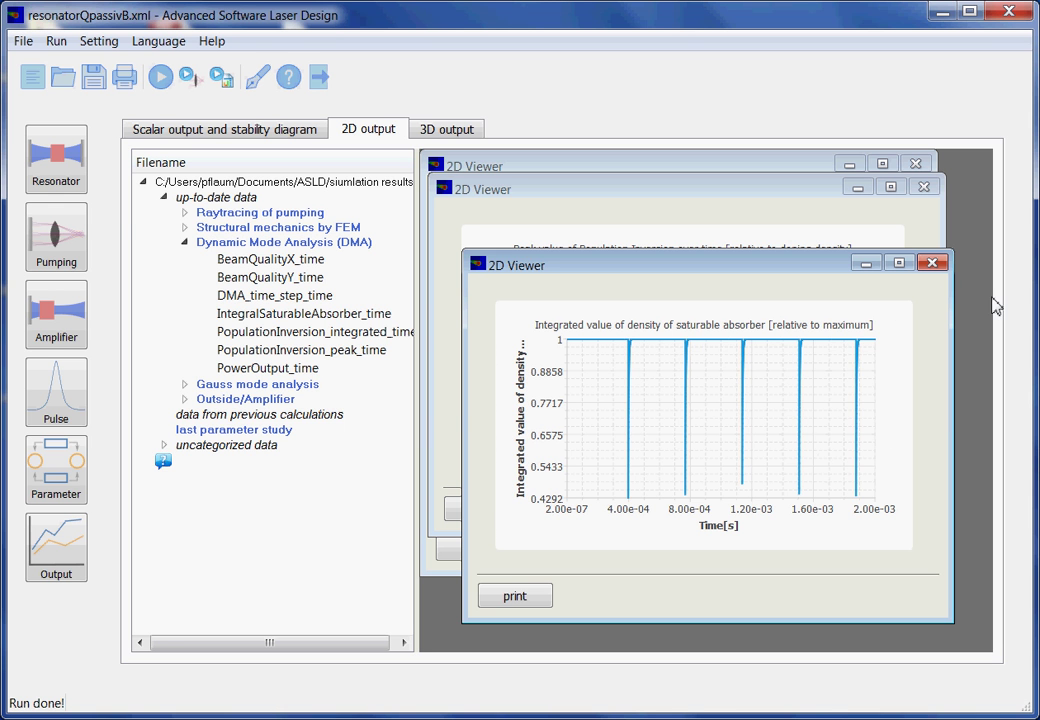
{"action": "left_click", "coordinate": [38, 135]}
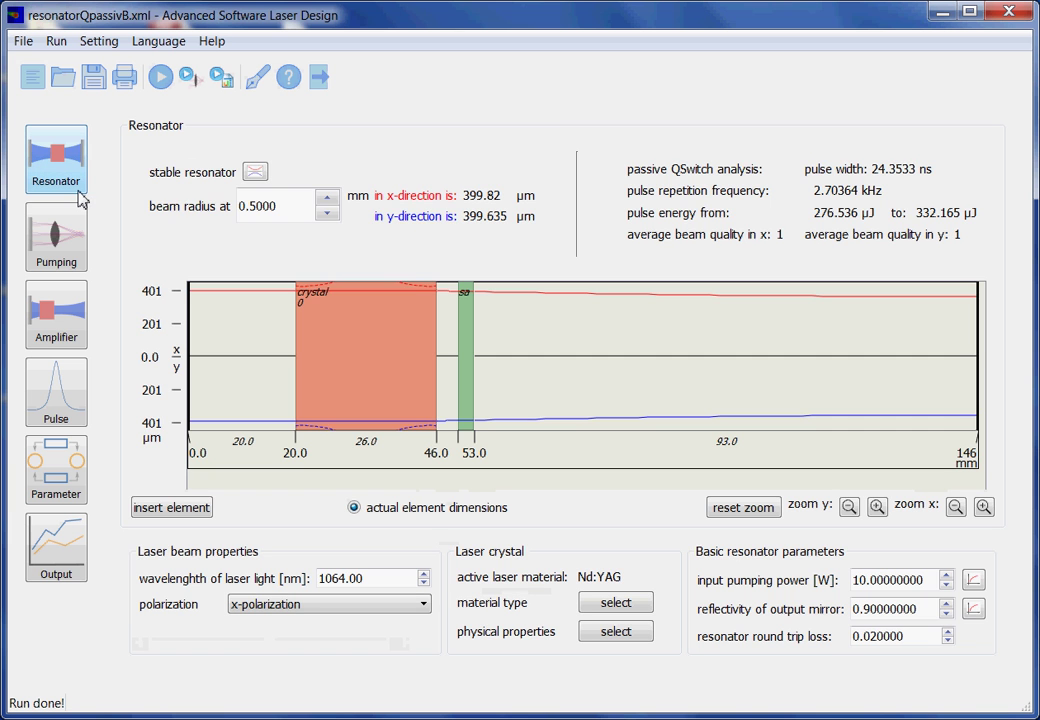